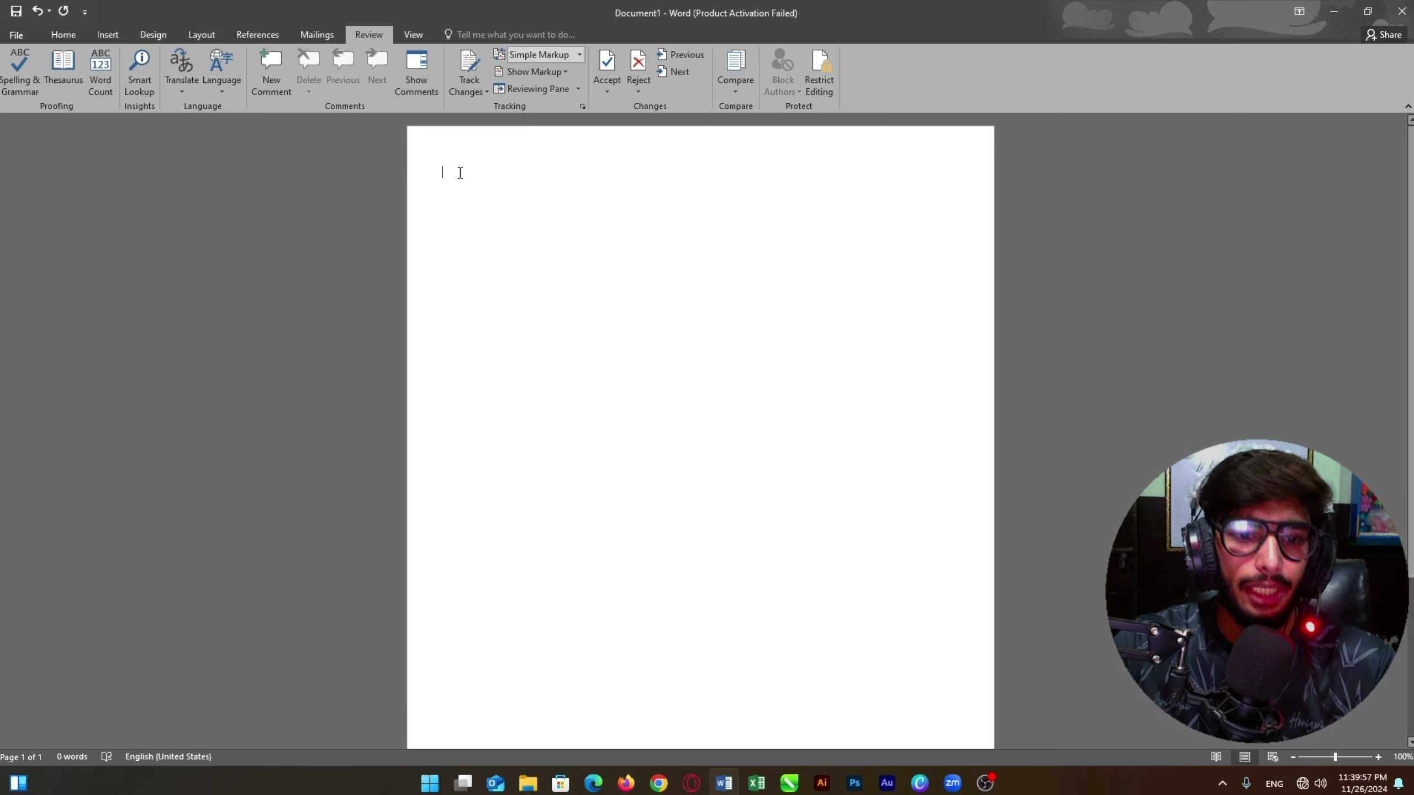
Step: Enter the misspelled word "Computerrr" on the first line of the blank document
type("Computer")
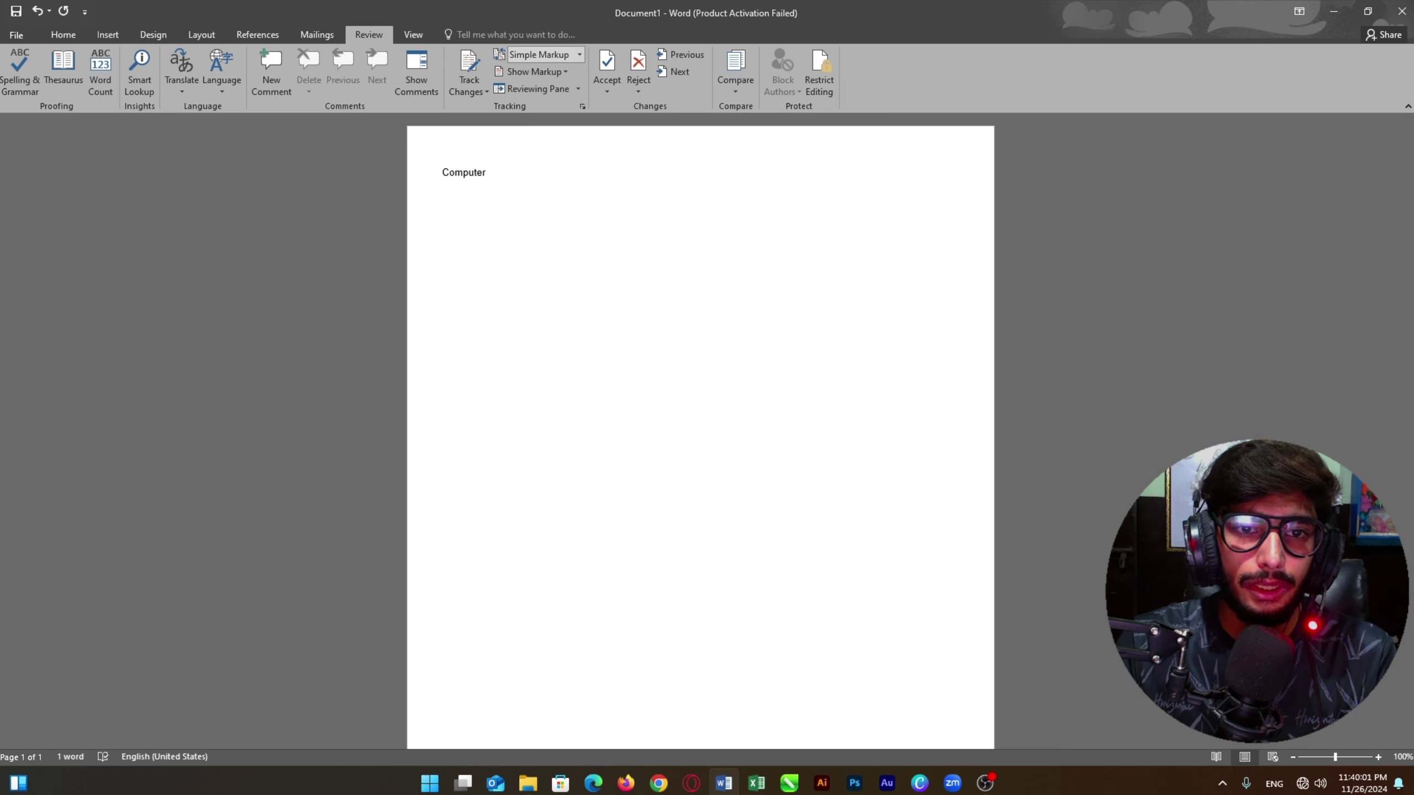
scroll(458, 167, "up", 6)
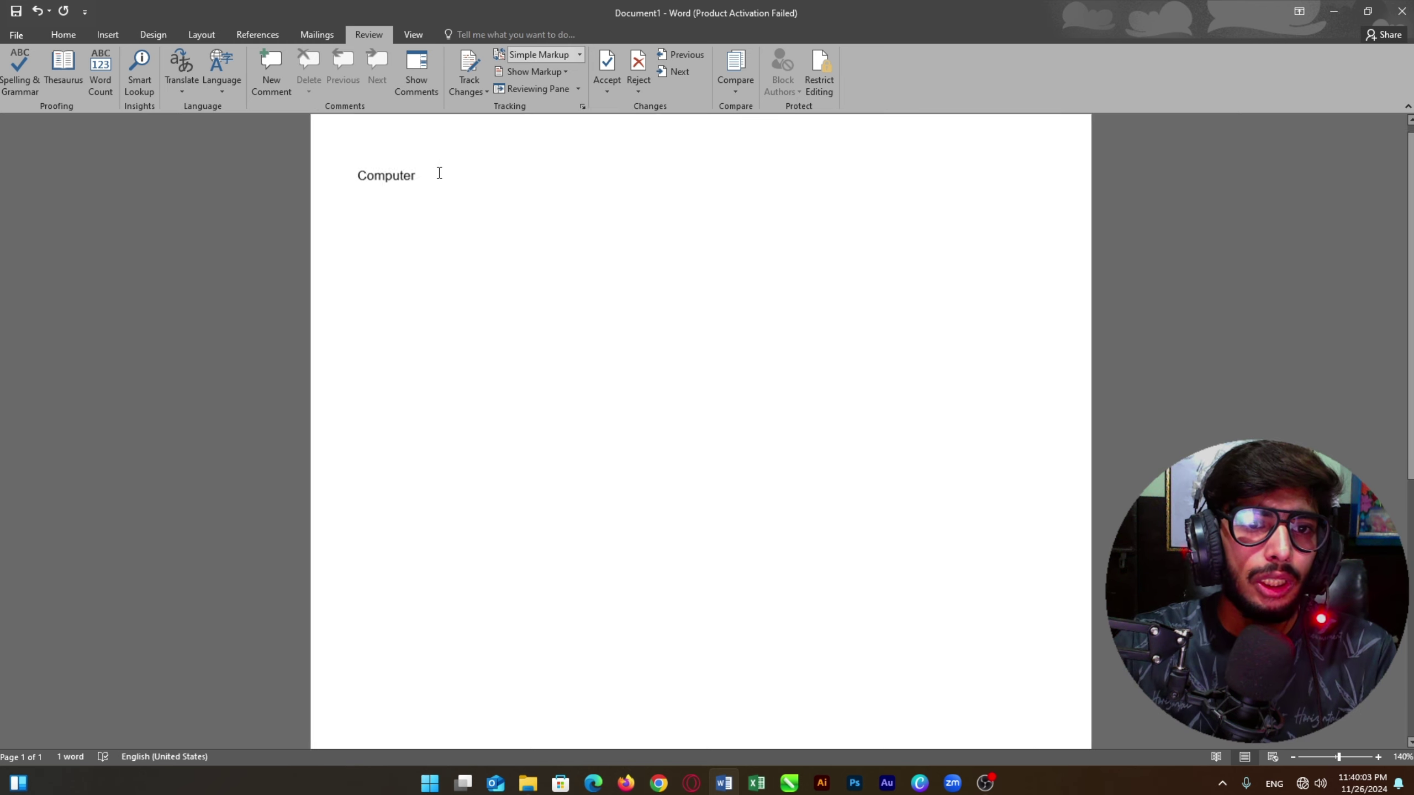
scroll(435, 177, "up", 1)
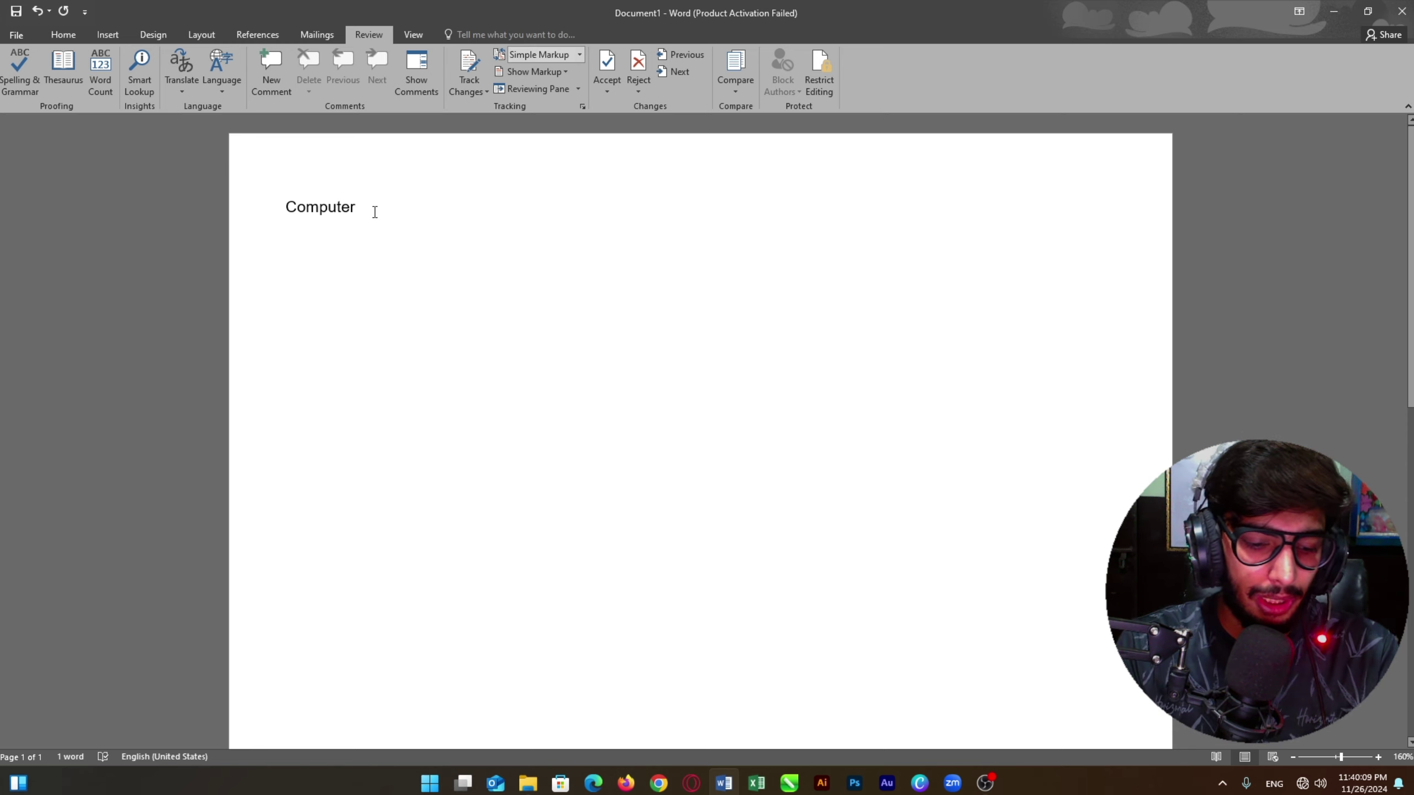
type("rr")
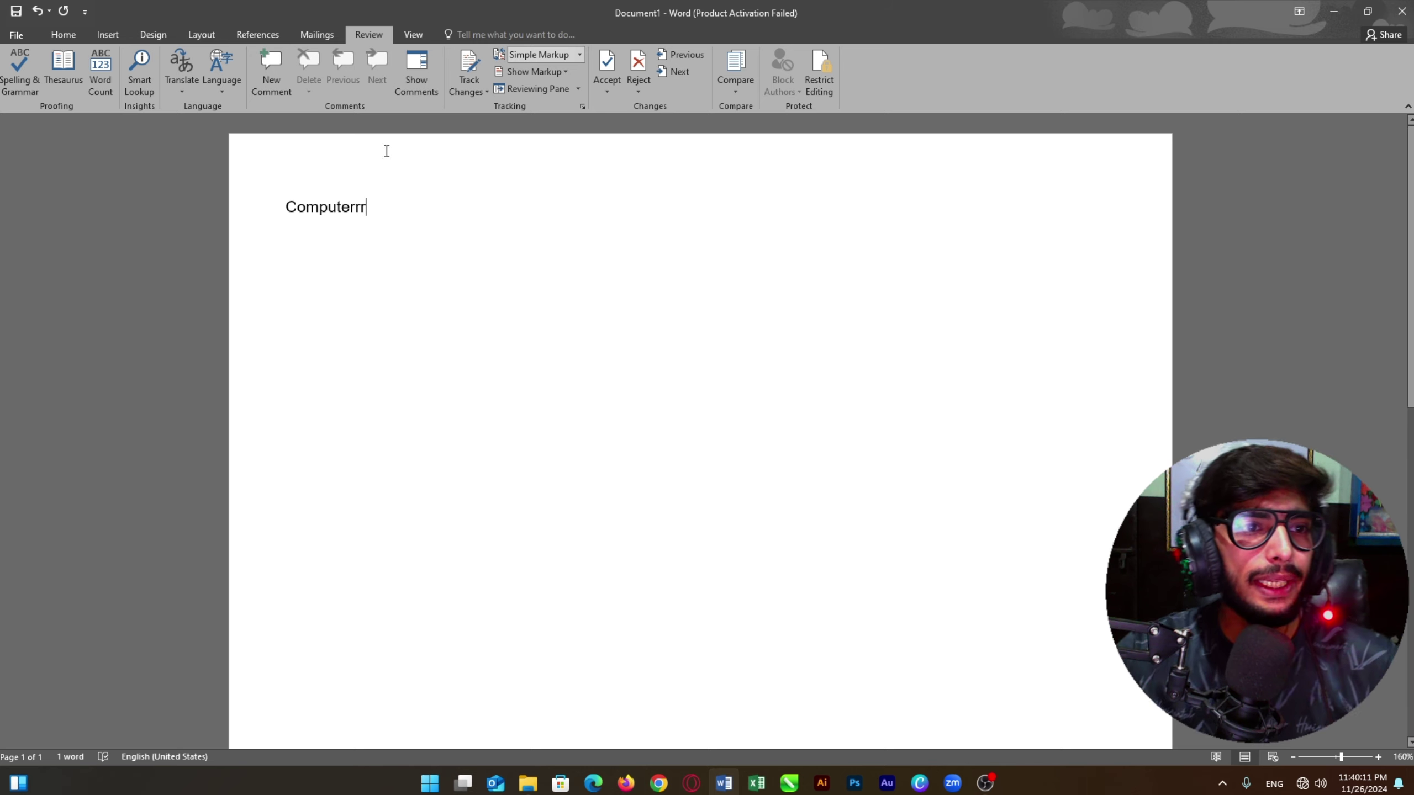
Step: Run the spelling and grammar check and replace "Computerrr" with the suggestion "Computer"
left_click(28, 76)
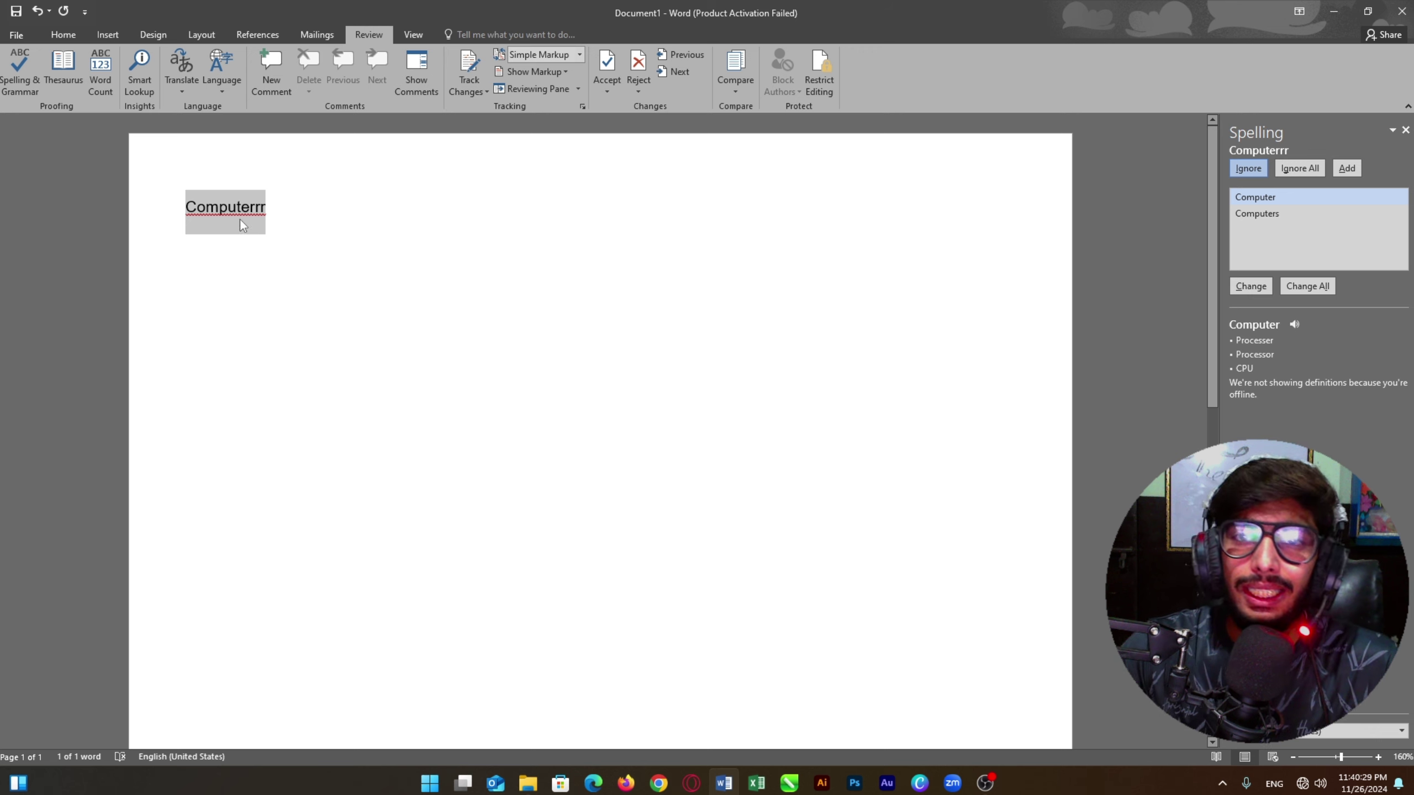
left_click(1251, 289)
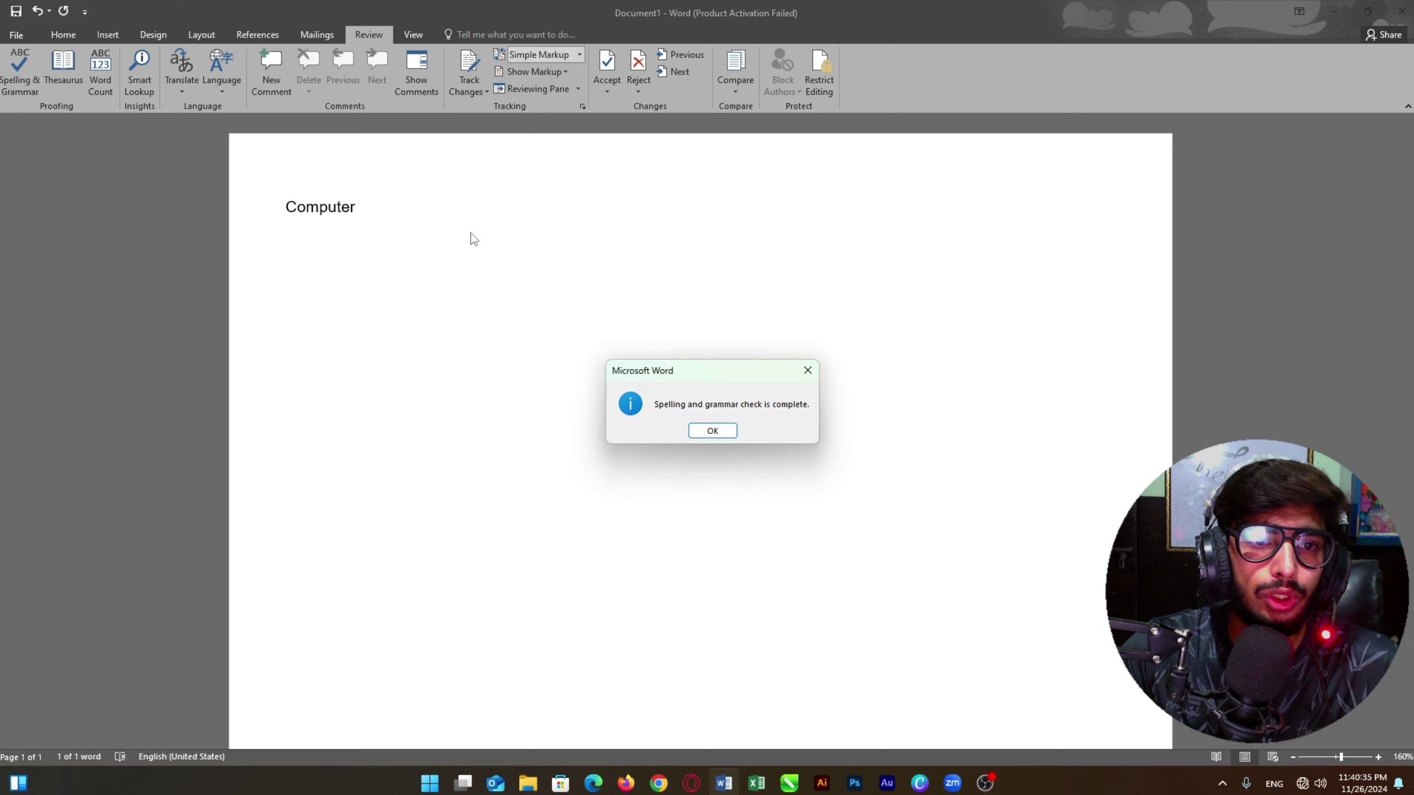
key("Return")
left_click_drag(374, 210, 281, 209)
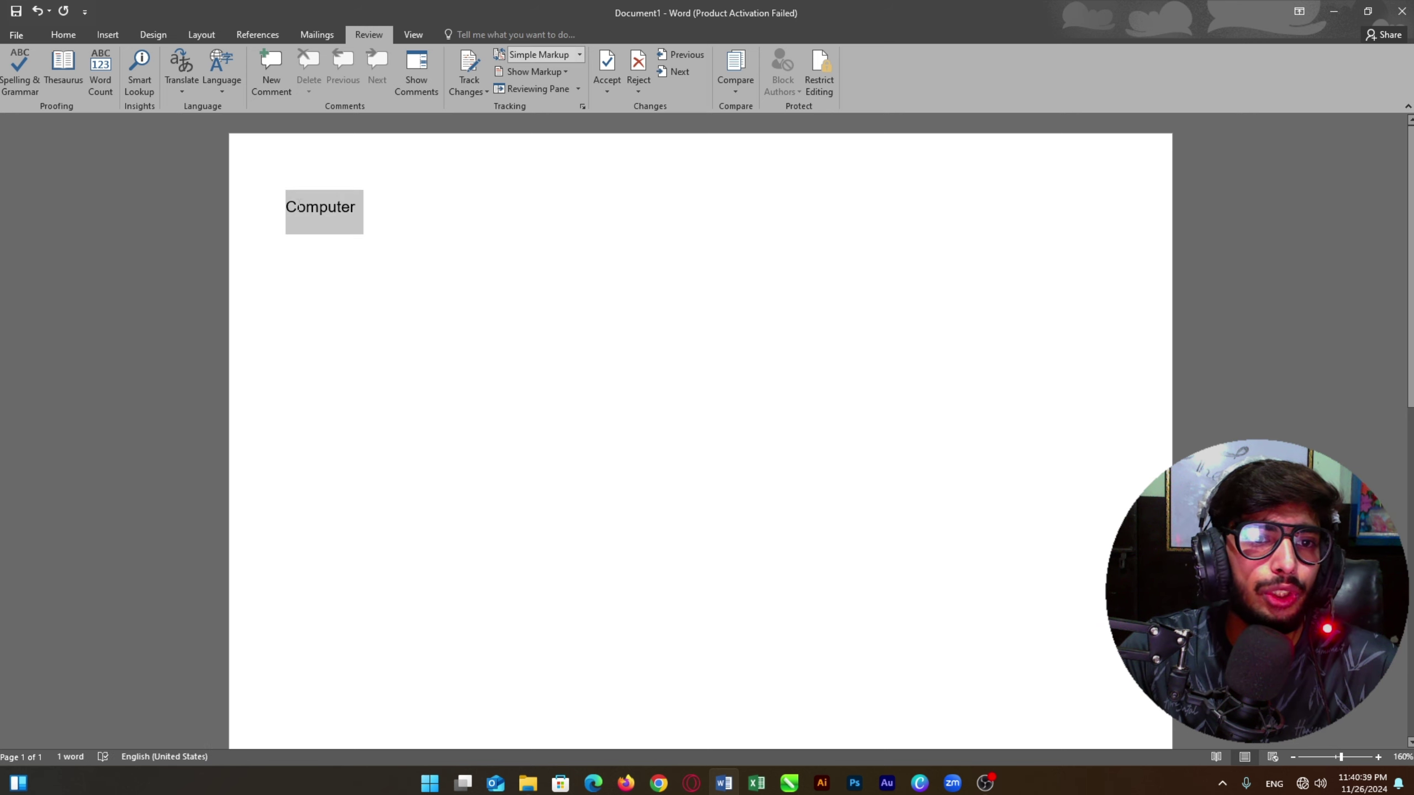
left_click(432, 269)
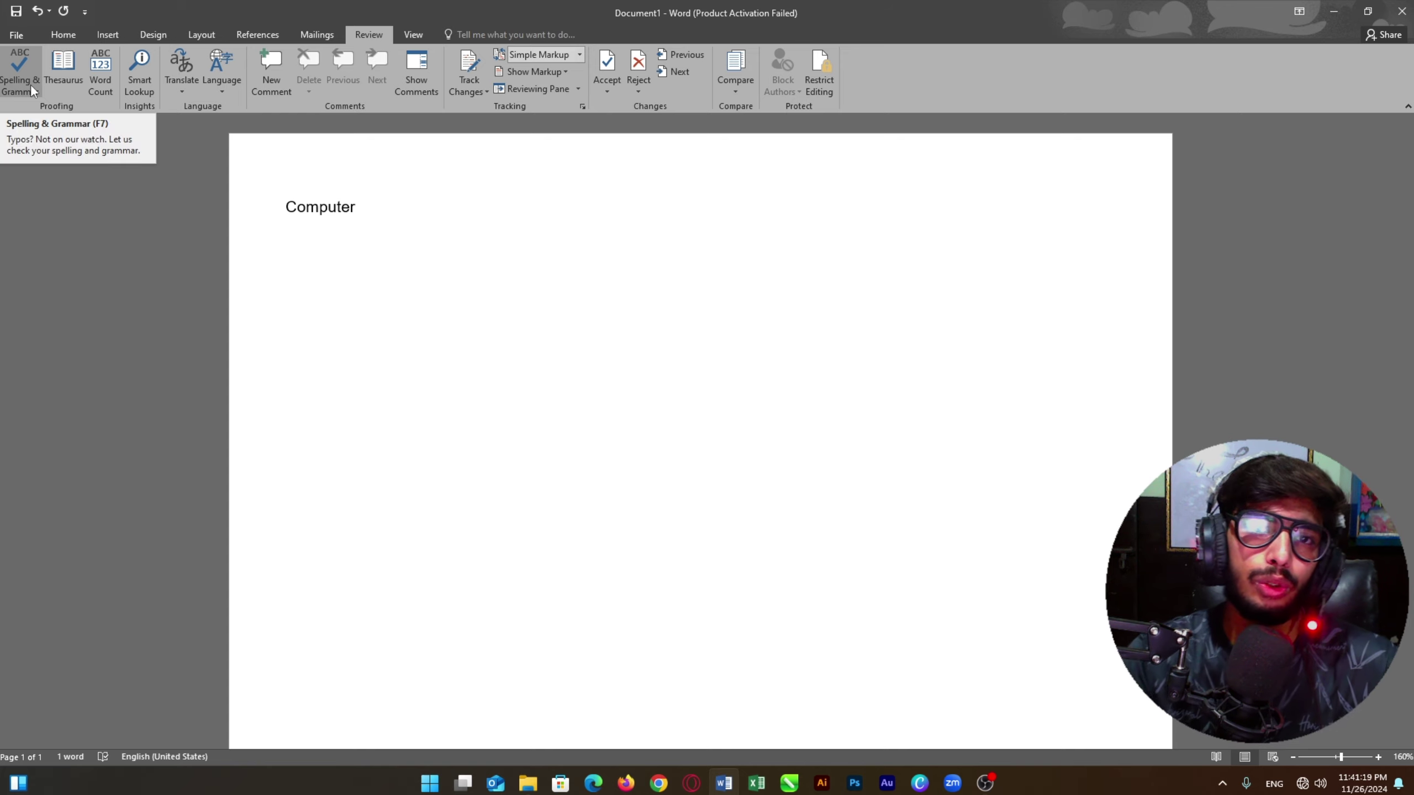
Step: Clear and re-enter the word "Computer", look up its synonyms in the Thesaurus, and close the lookup
left_click_drag(283, 207, 398, 230)
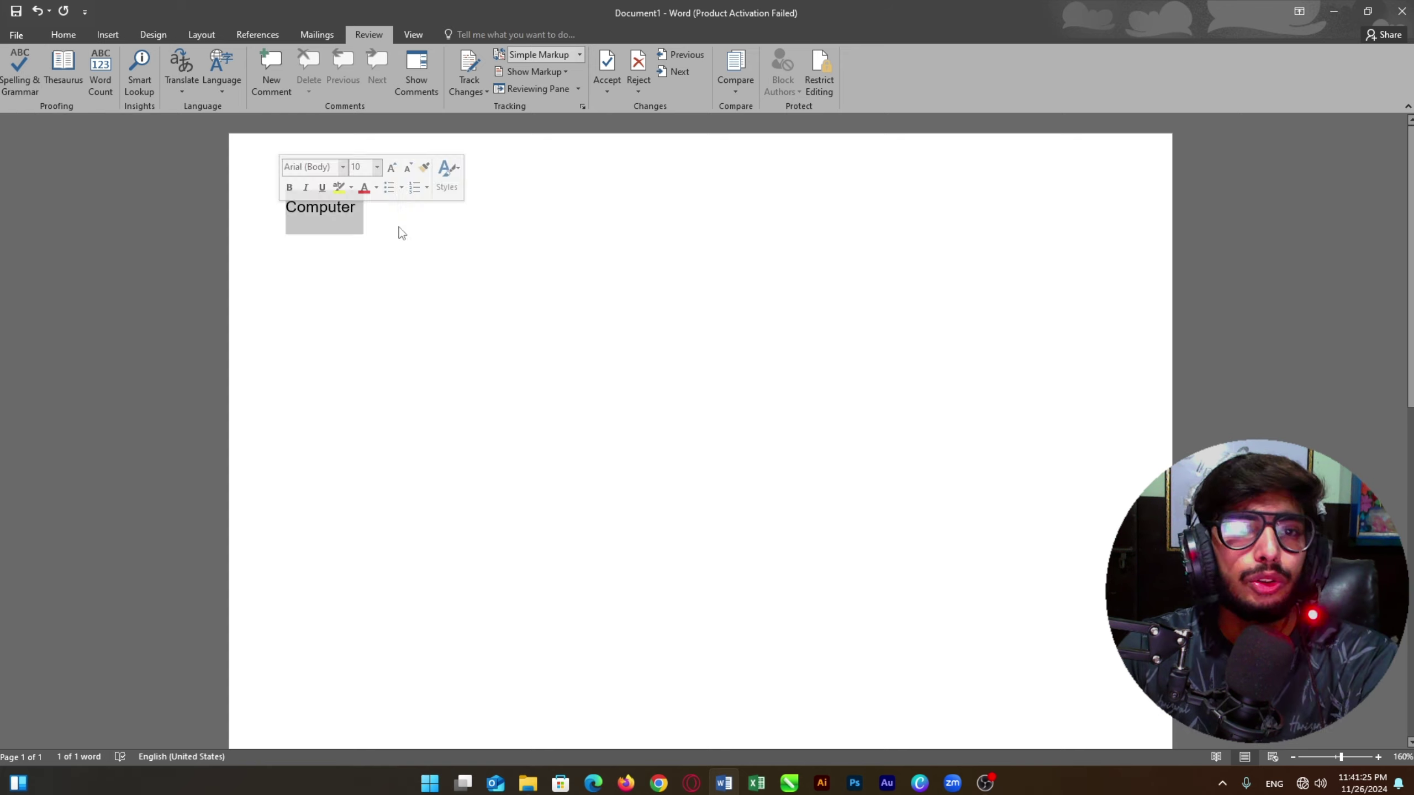
key("BackSpace")
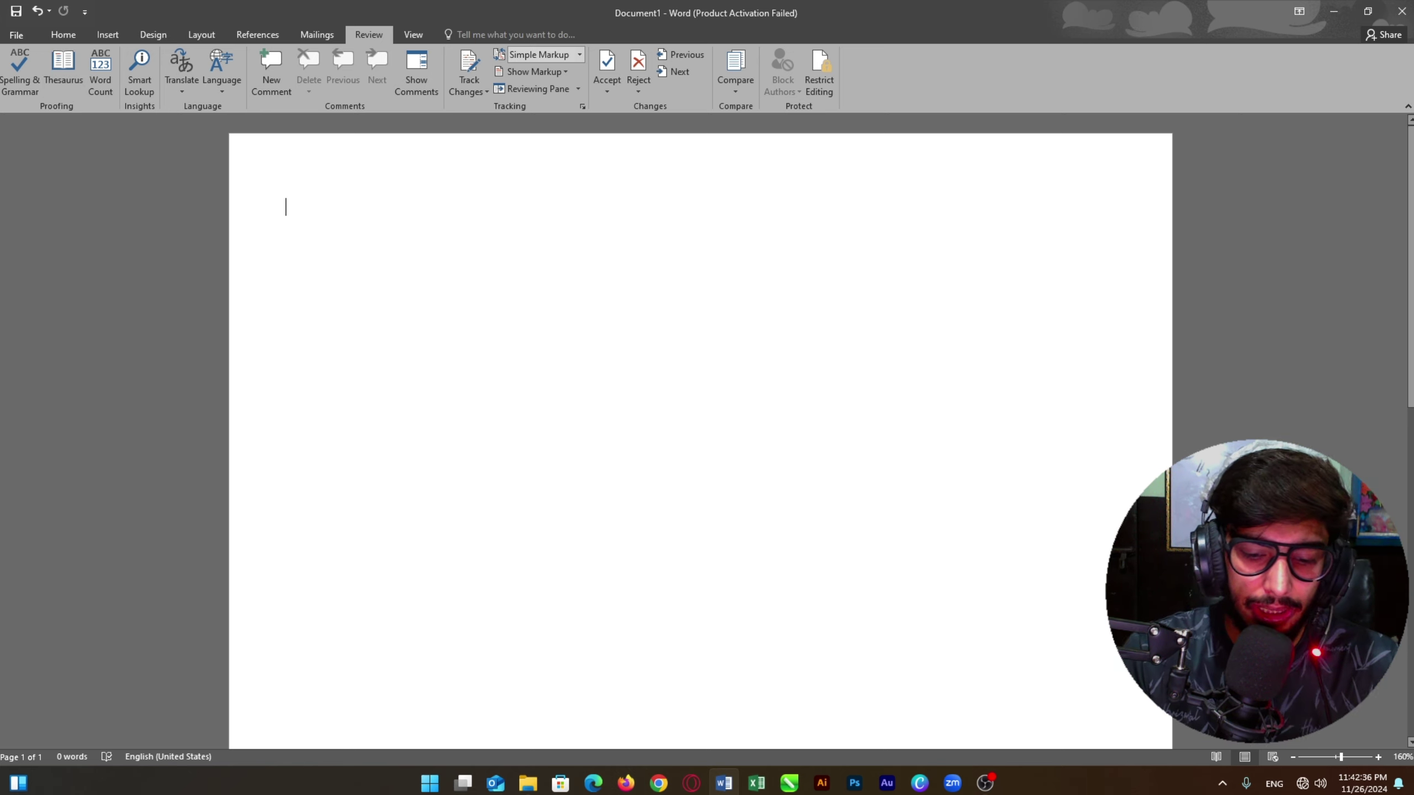
type("Computer")
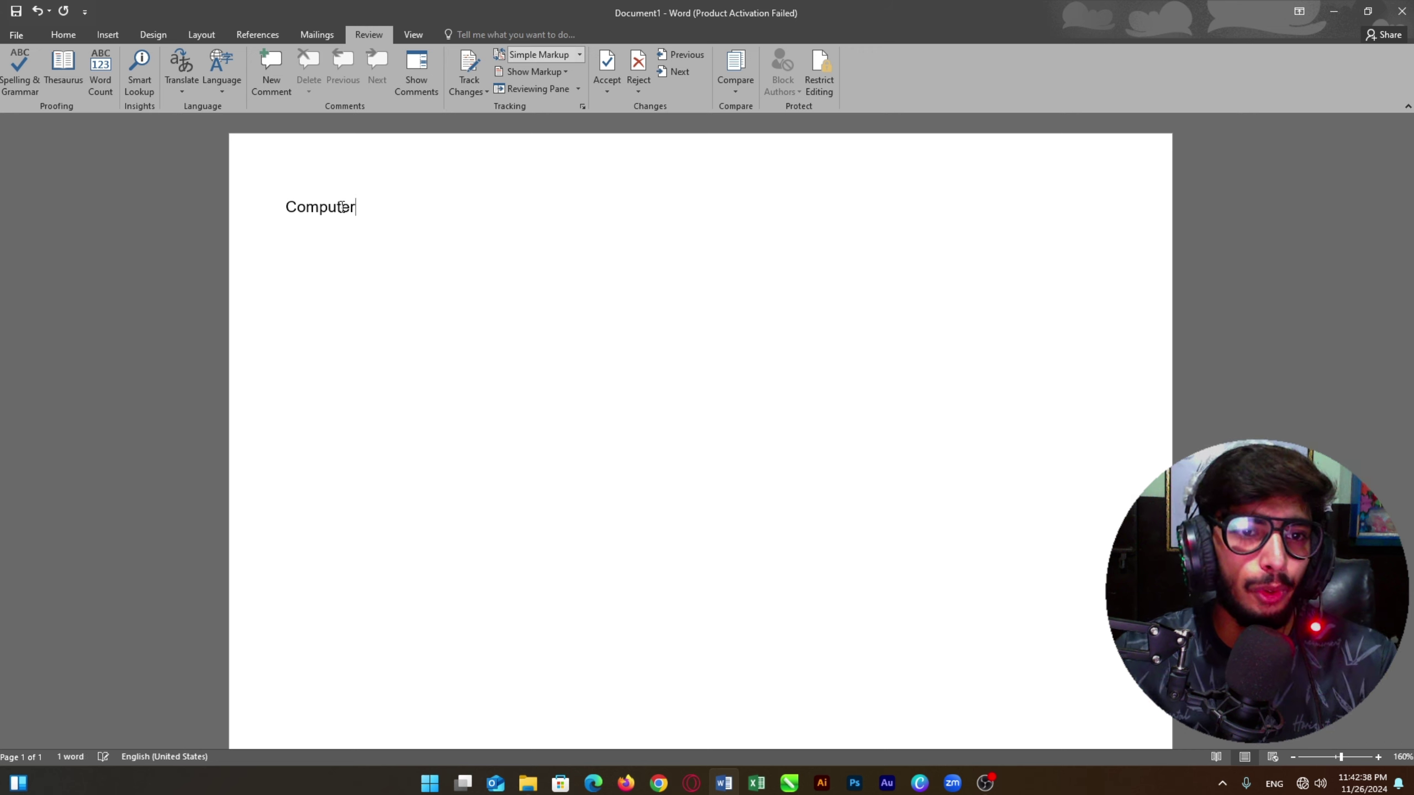
left_click(60, 72)
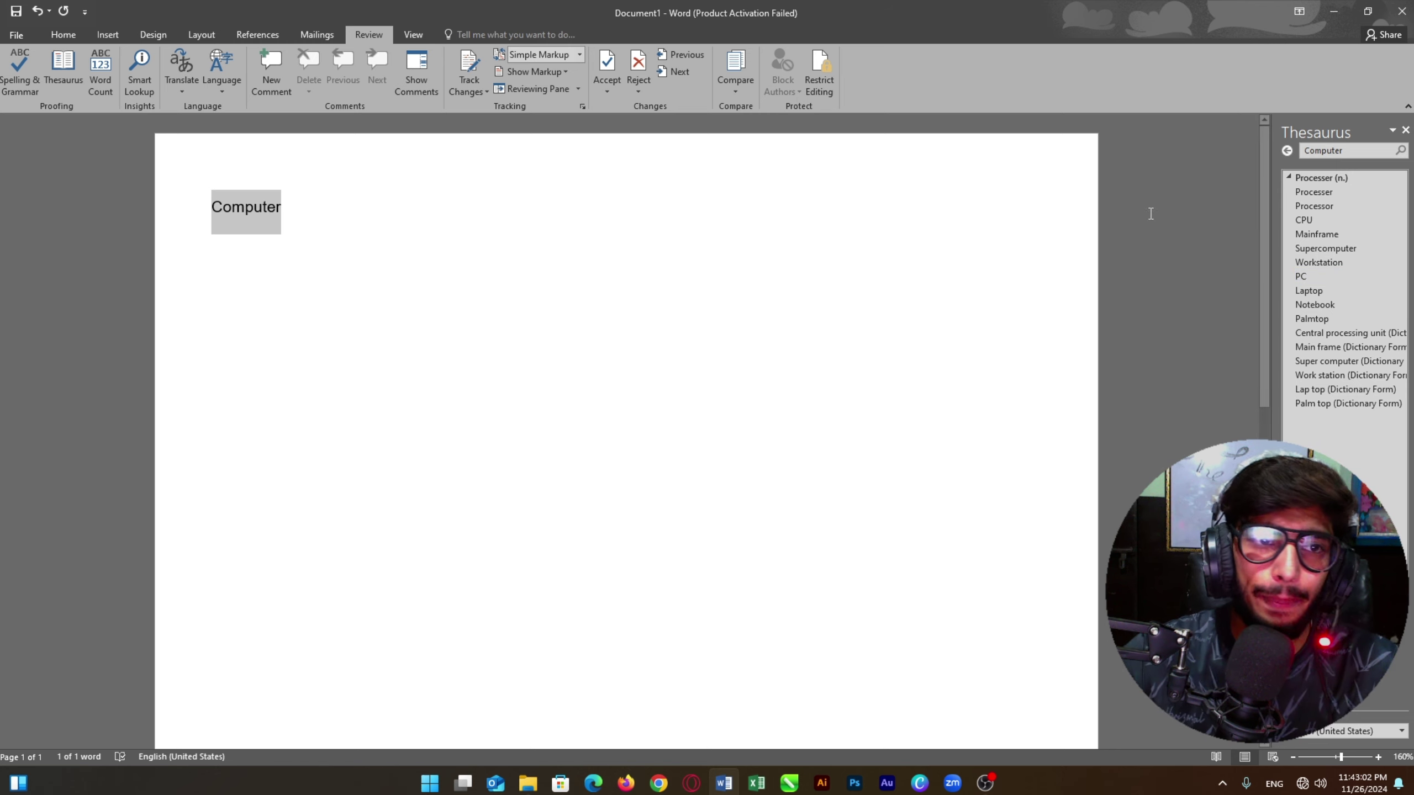
left_click(414, 218)
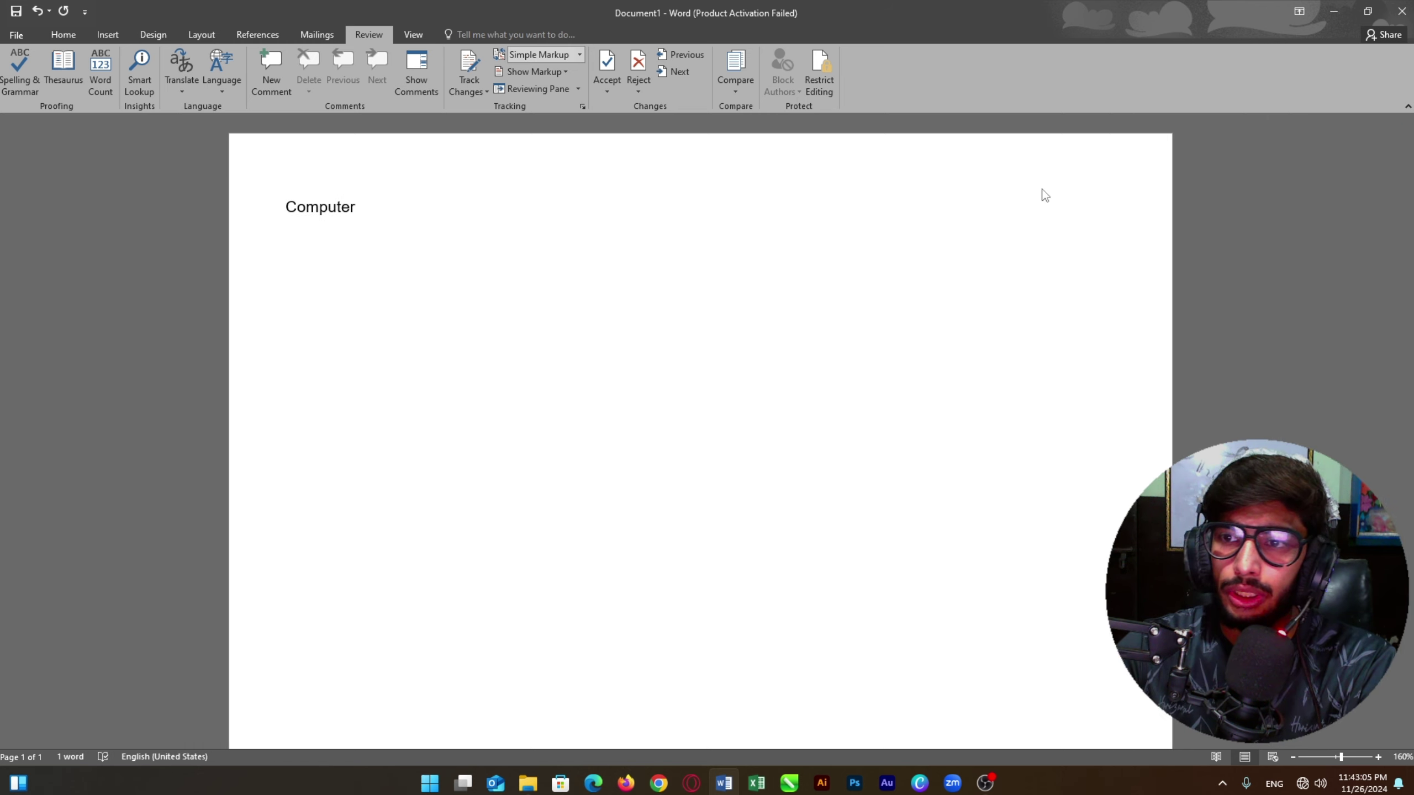
Step: Replace the word "Computer" with sample text generated by the formula =rand(2)
key("ctrl+BackSpace")
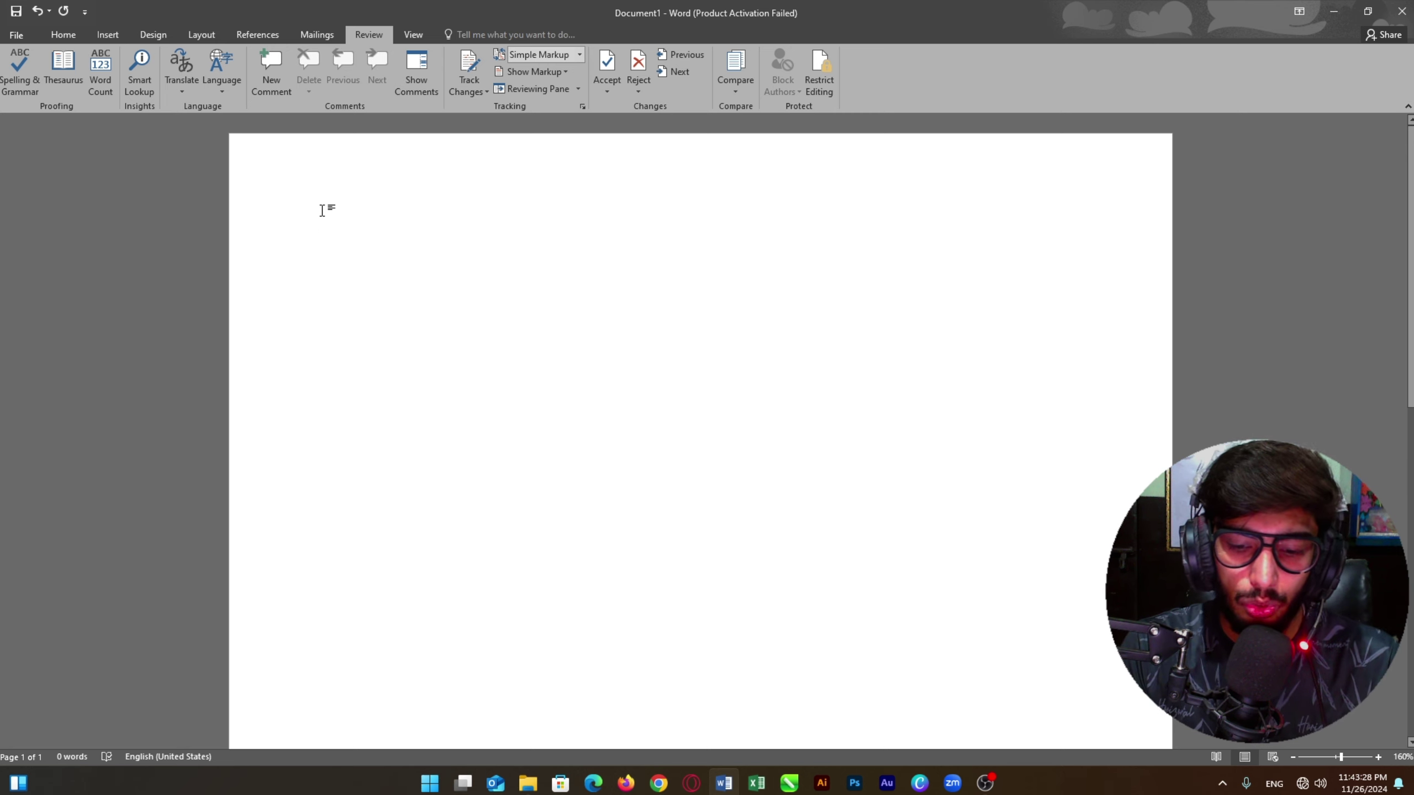
type("=rand(")
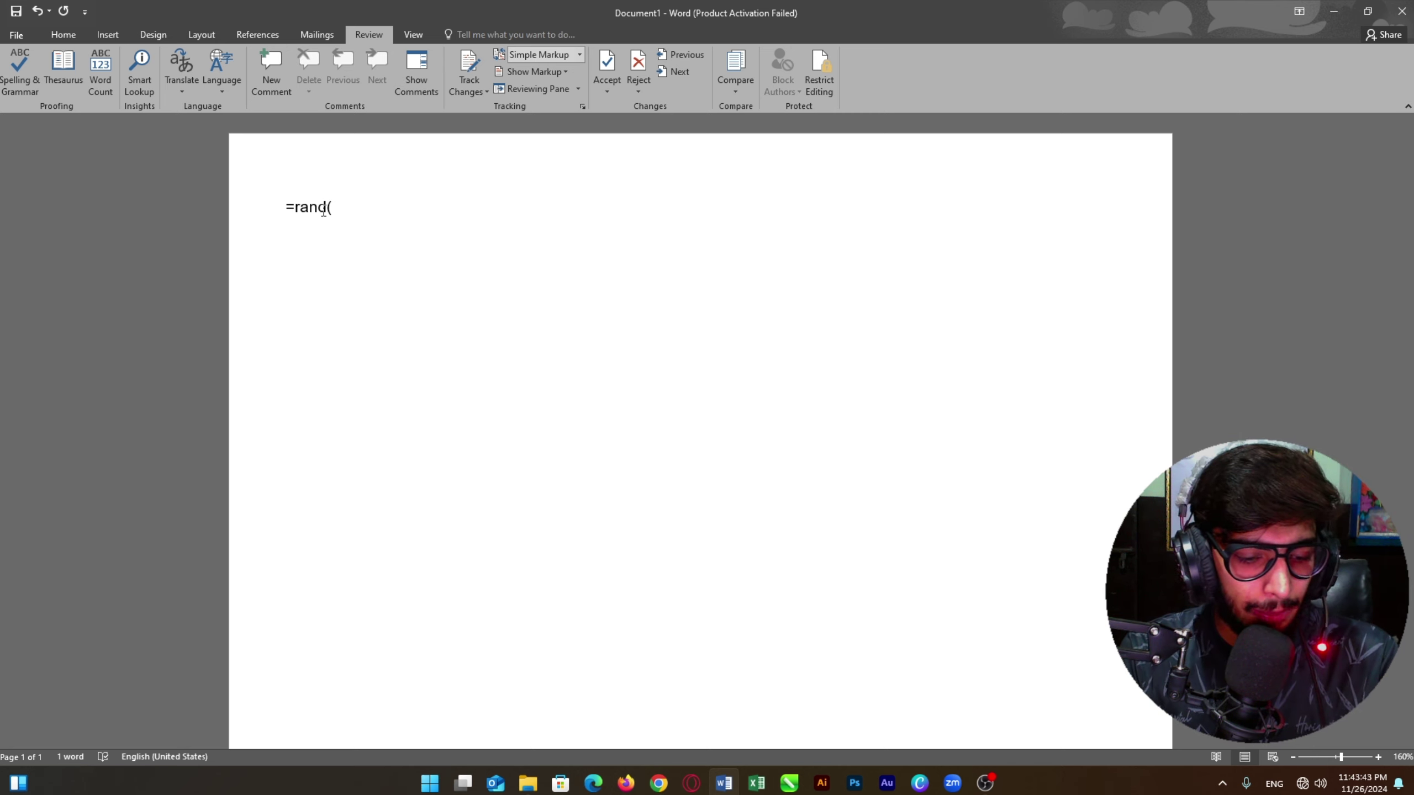
type("2")
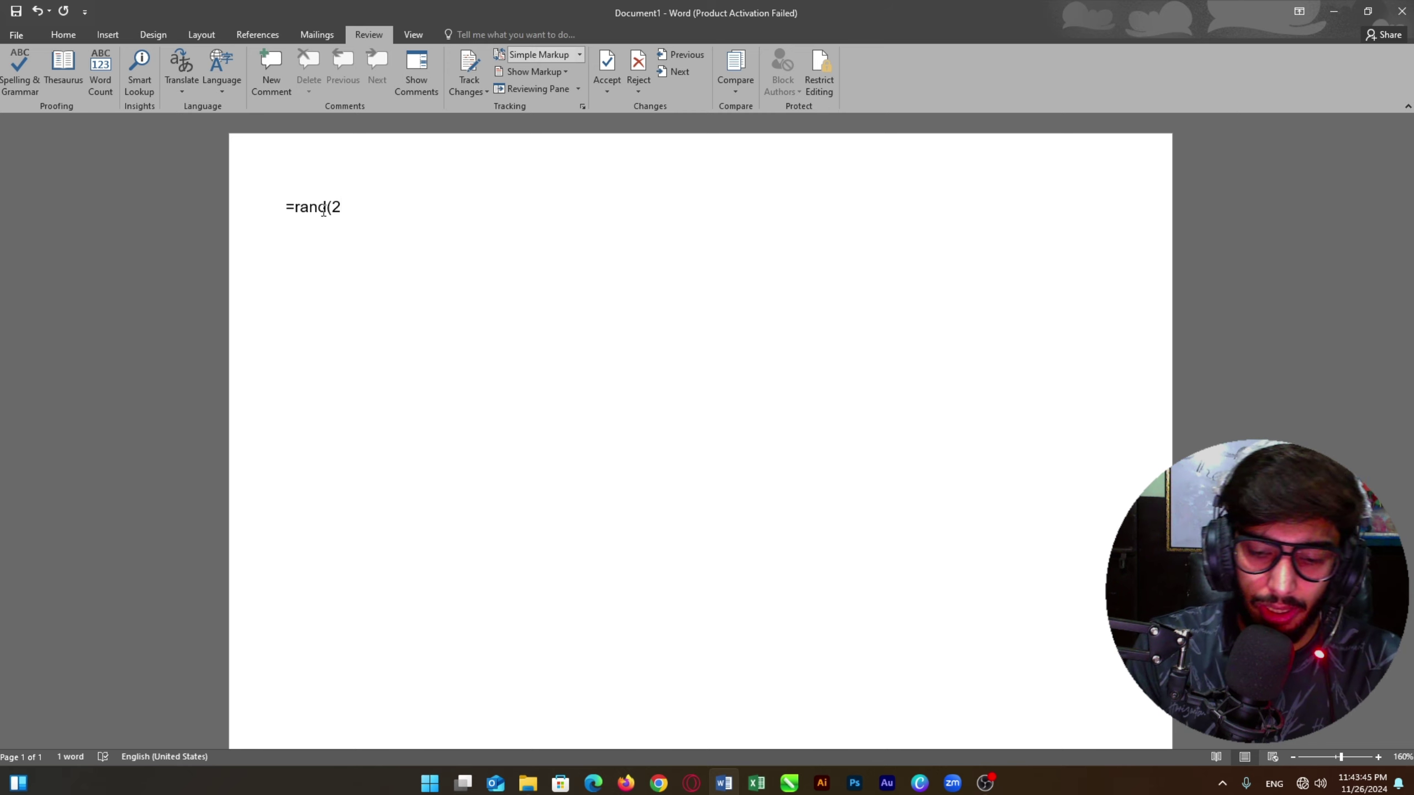
type(")")
key("Return")
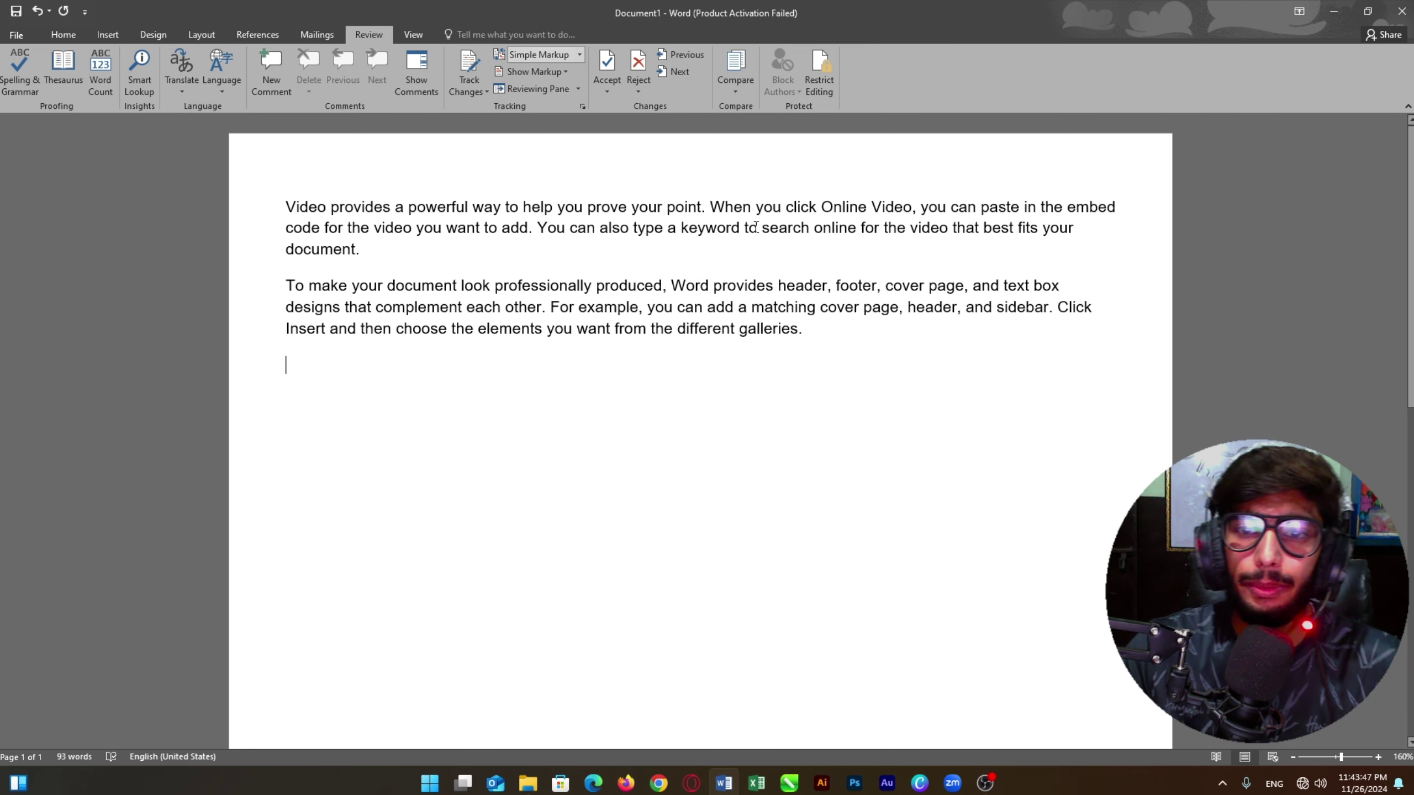
left_click_drag(807, 346, 285, 204)
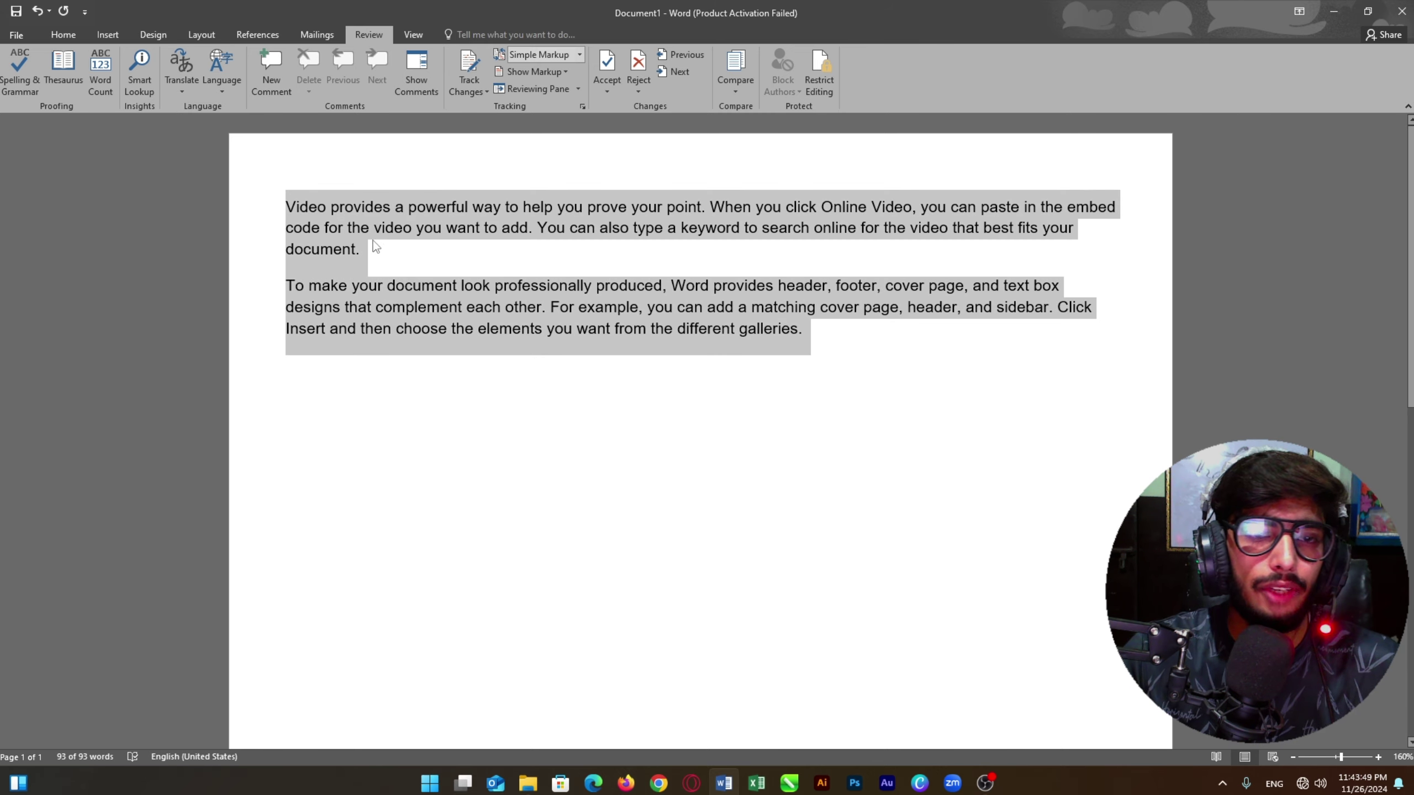
left_click(860, 368)
left_click_drag(797, 347, 308, 202)
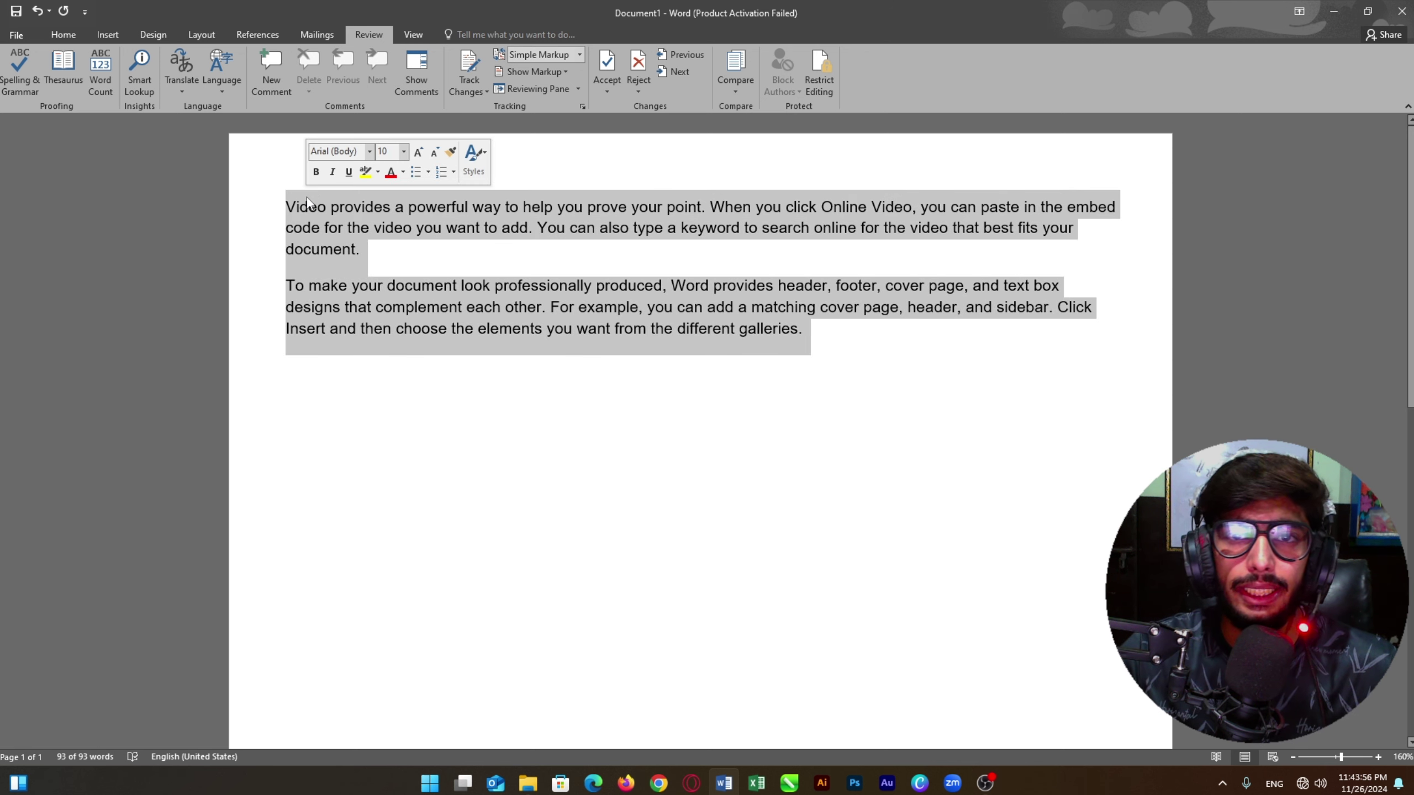
left_click(434, 287)
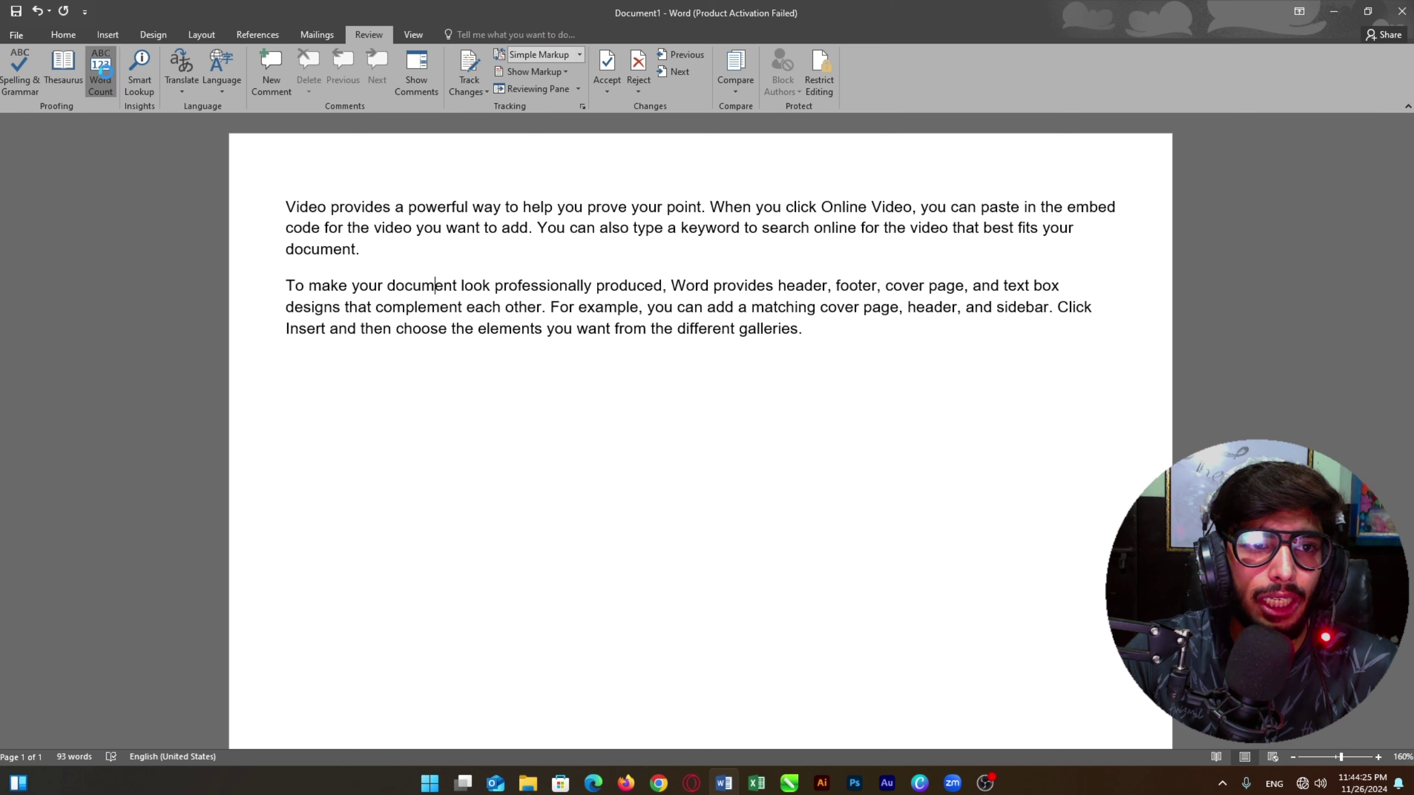
Step: Examine the Word Count statistics for the whole document and close them
left_click(102, 71)
left_click_drag(705, 303, 119, 193)
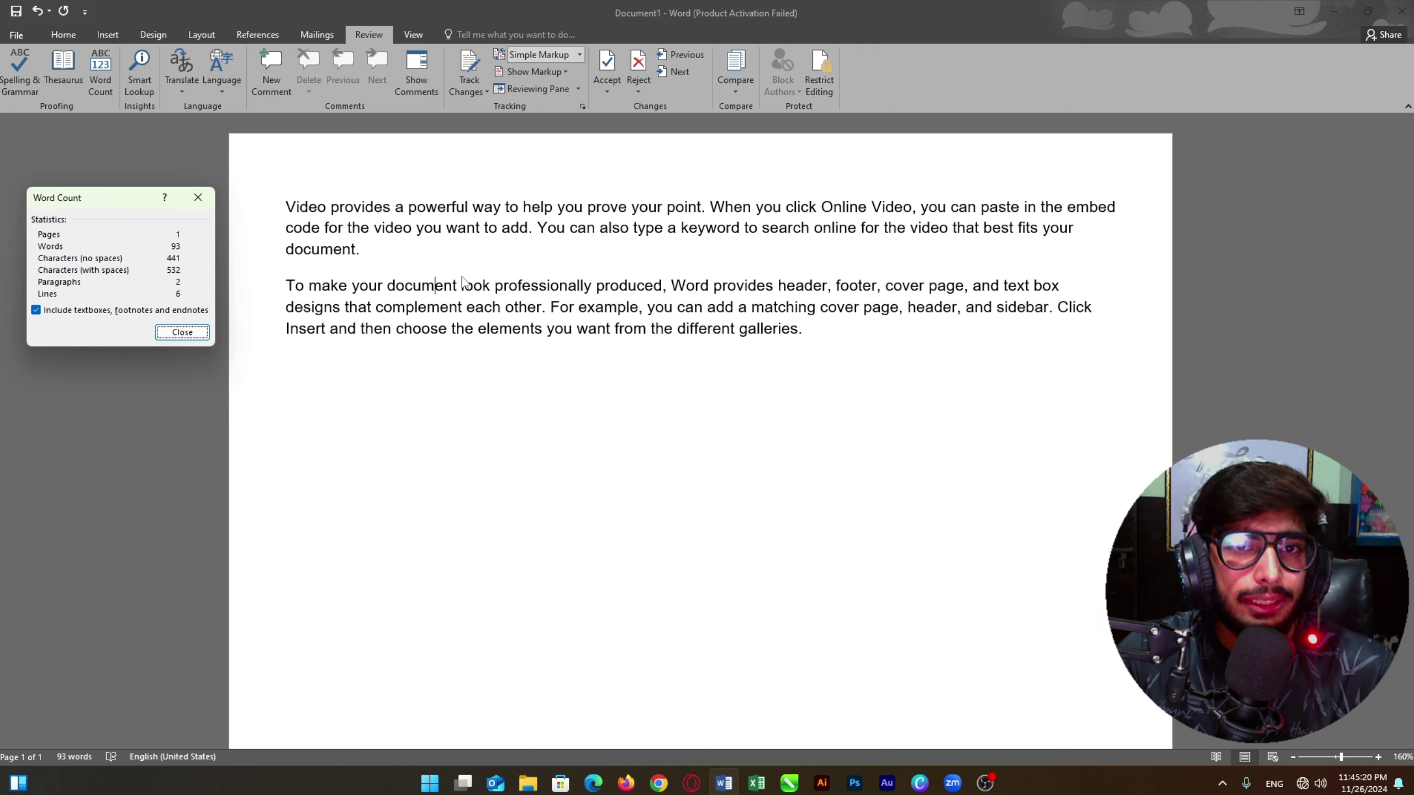
left_click(202, 204)
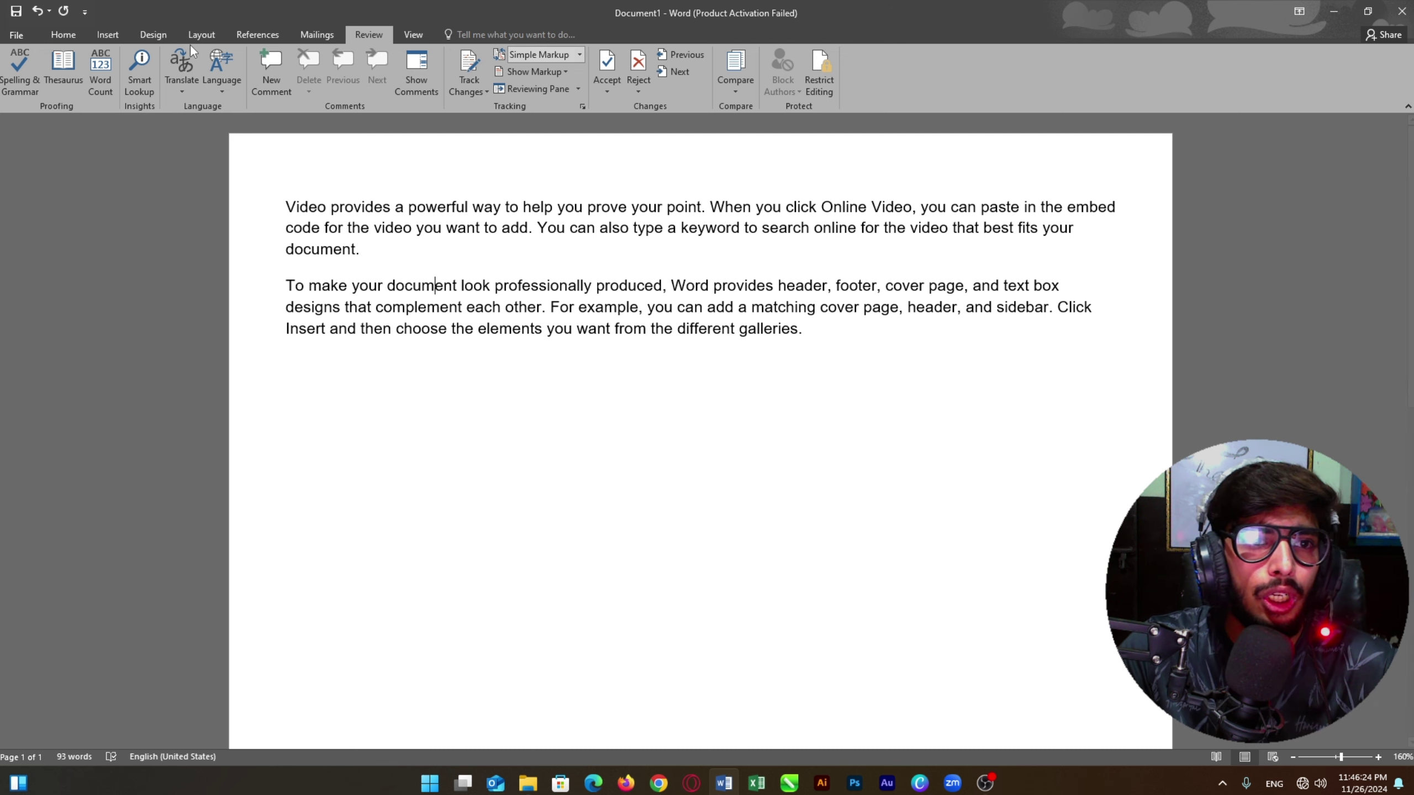
left_click(181, 84)
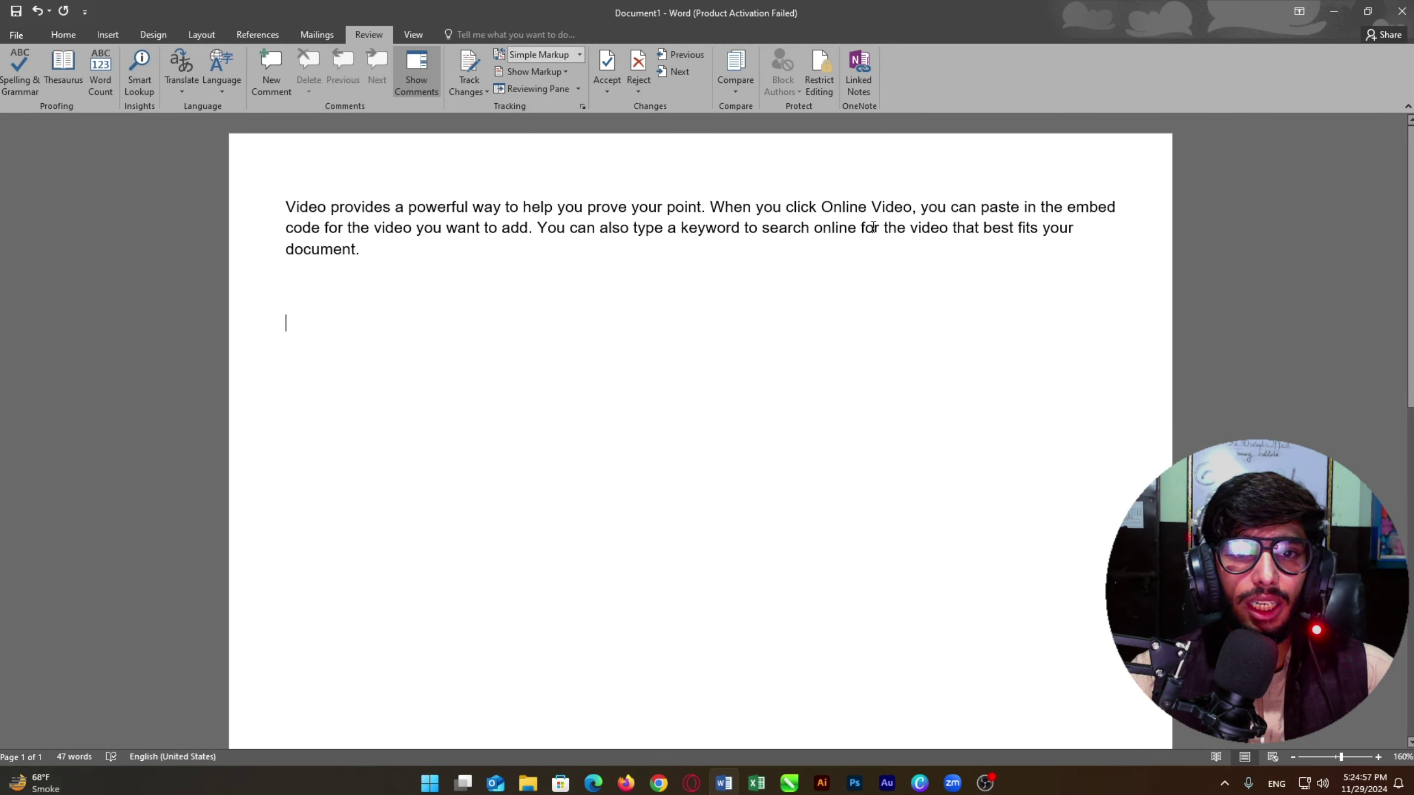
left_click_drag(278, 203, 377, 258)
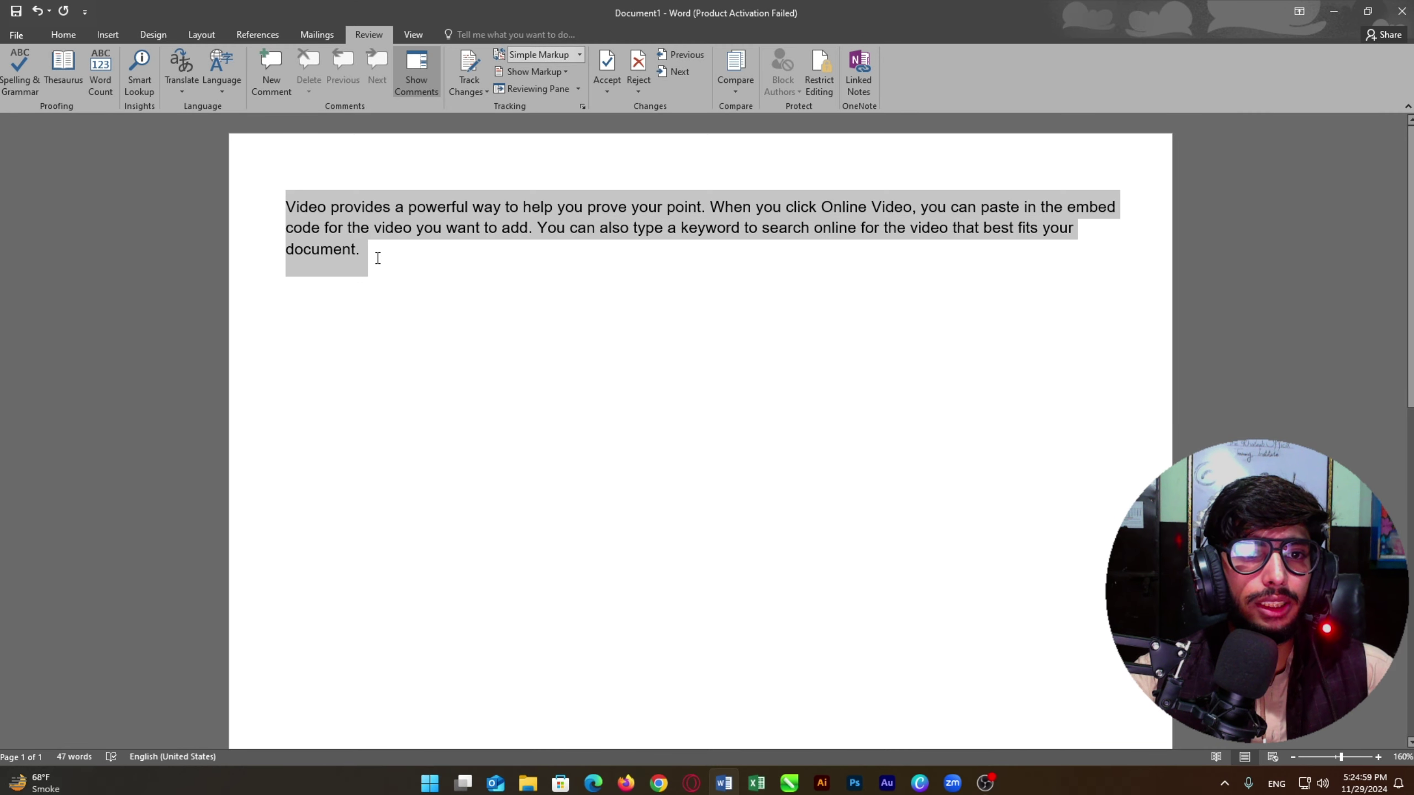
left_click(412, 265)
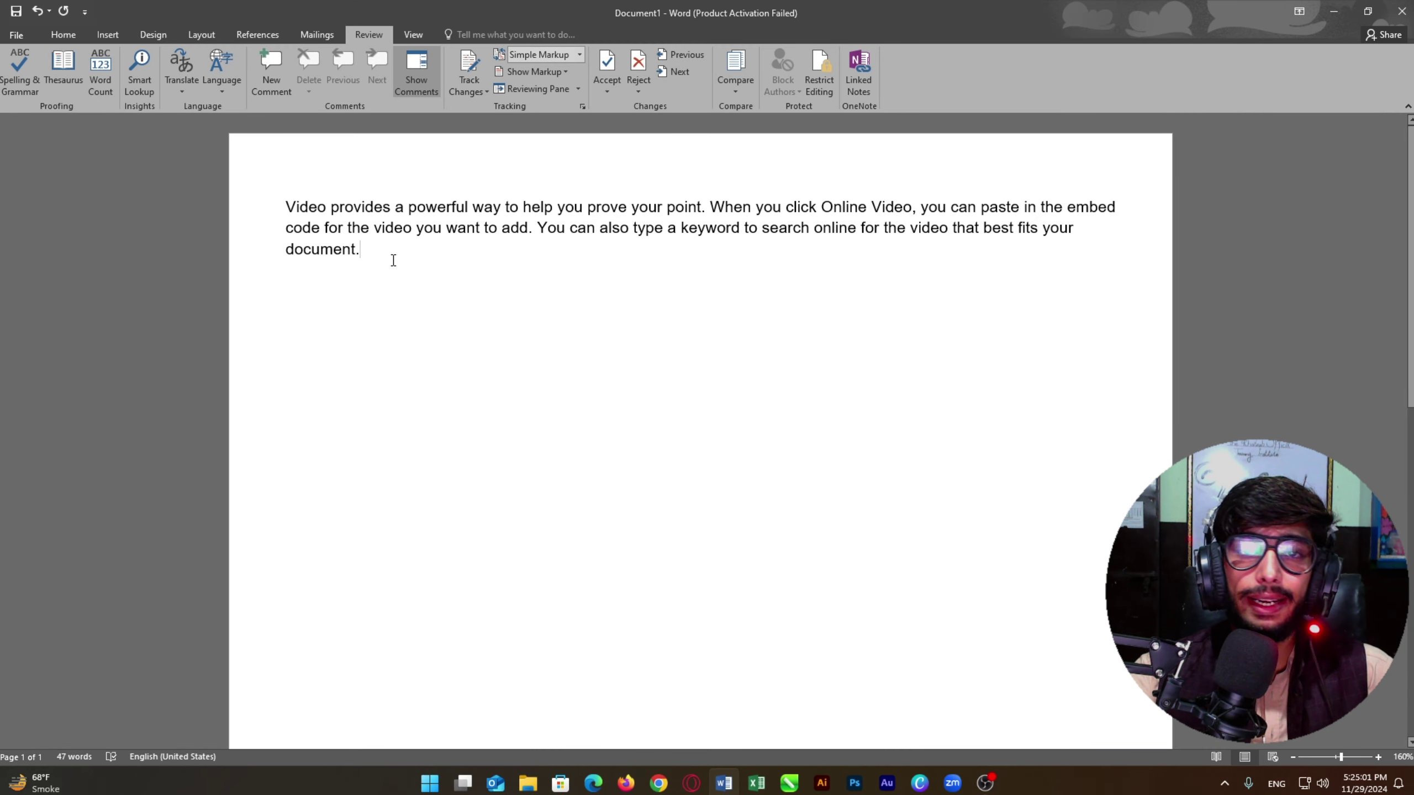
left_click_drag(359, 254, 295, 212)
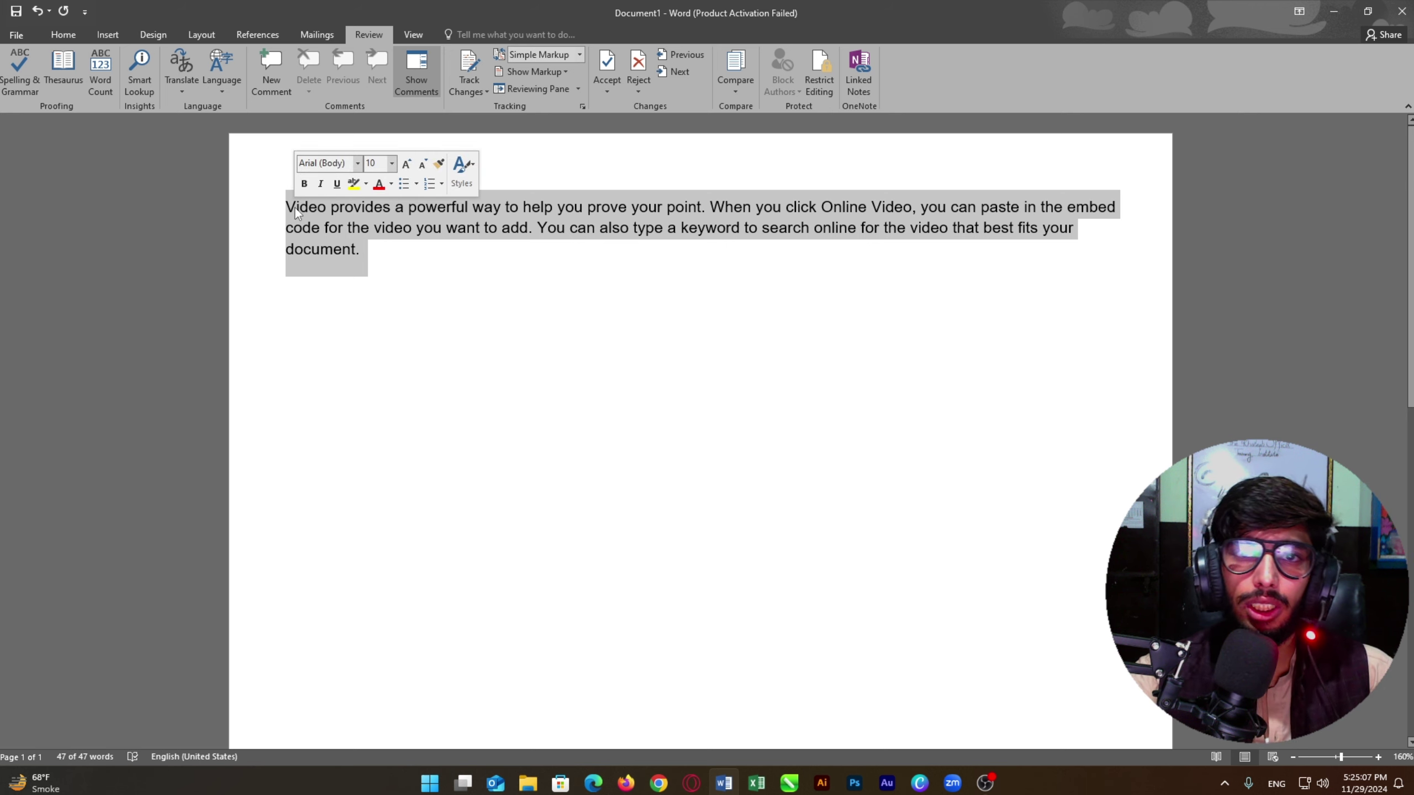
left_click(399, 264)
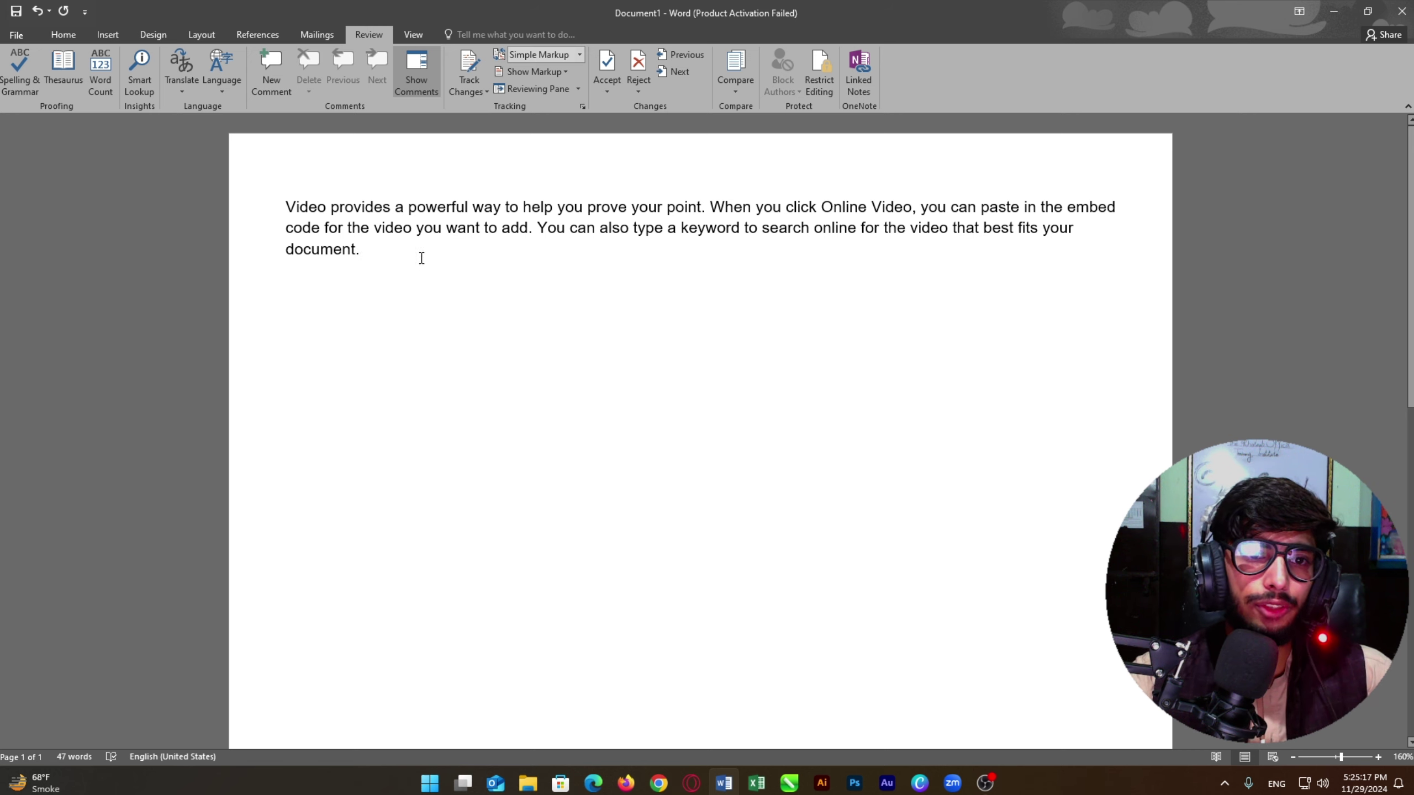
left_click_drag(396, 267, 283, 191)
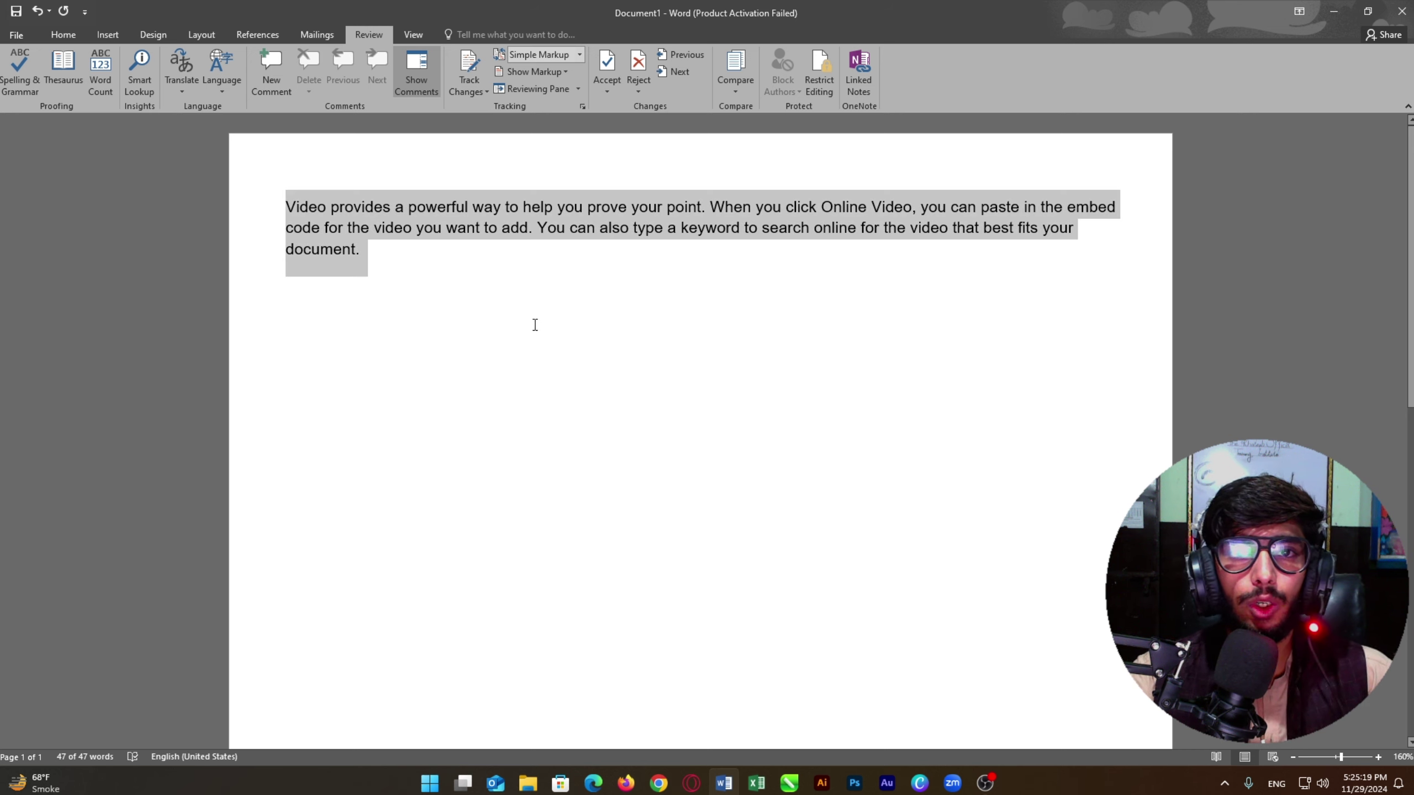
left_click(182, 73)
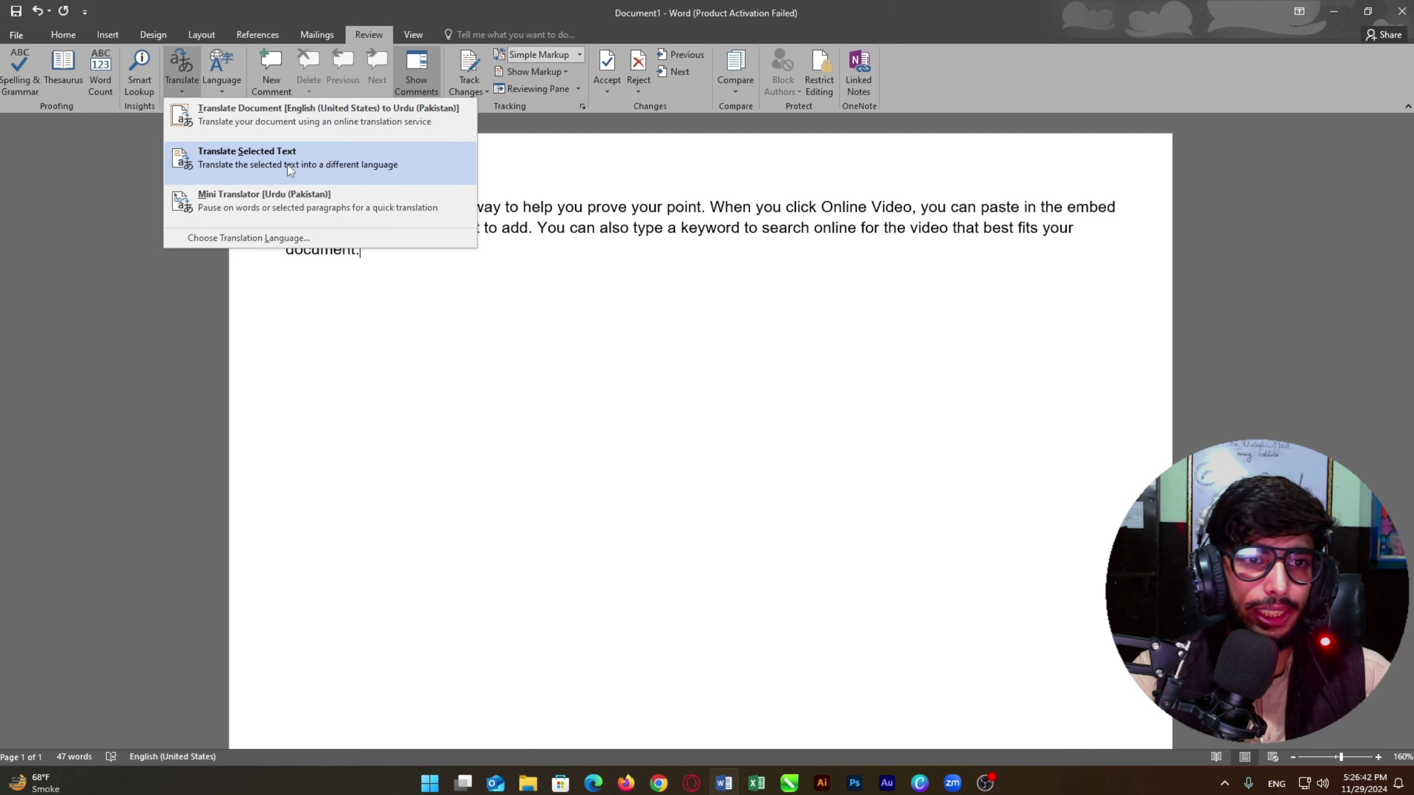
left_click(749, 253)
Step: Translate all of the document's text into Urdu (Pakistan) as selected text, allowing online translation and suppressing further consent prompts
key("ctrl+a")
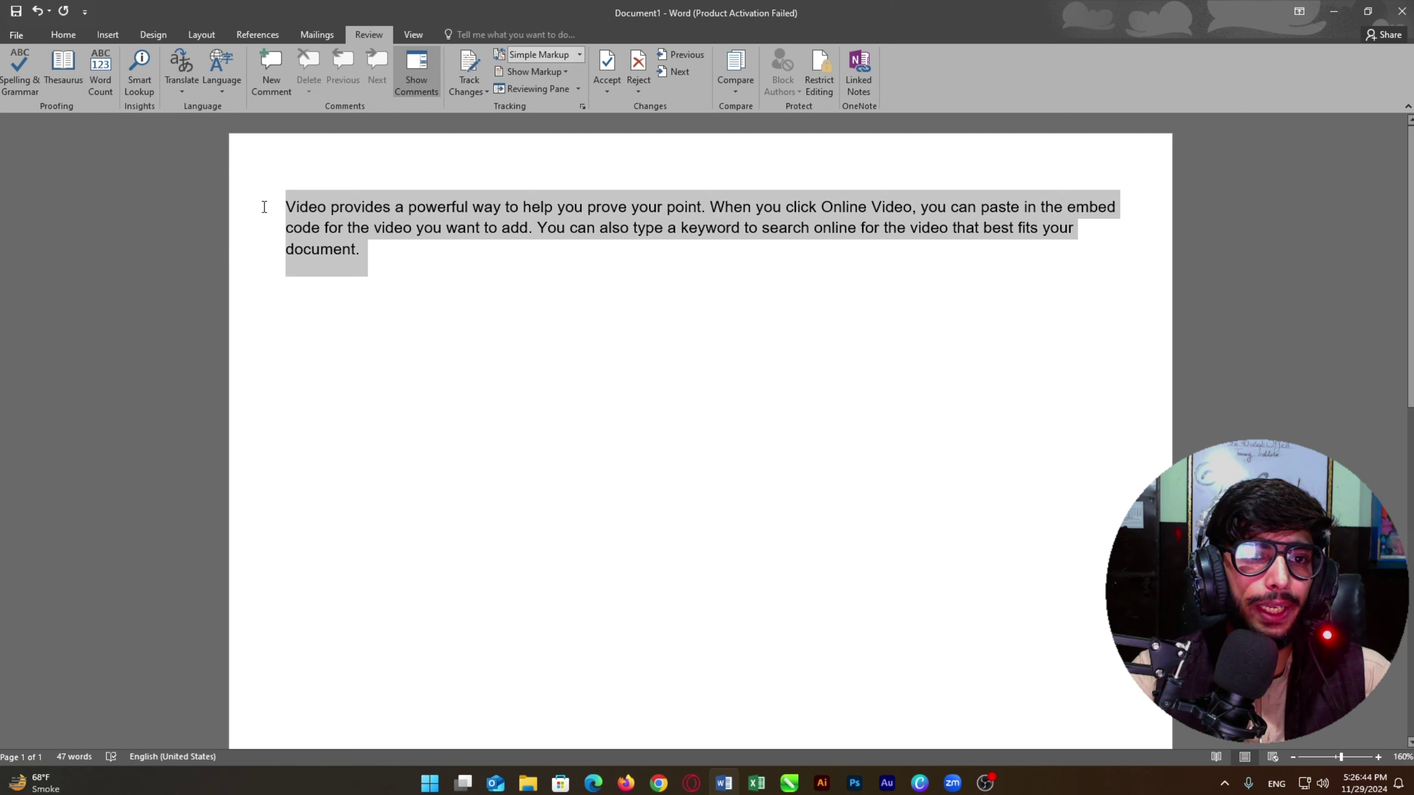
left_click(179, 88)
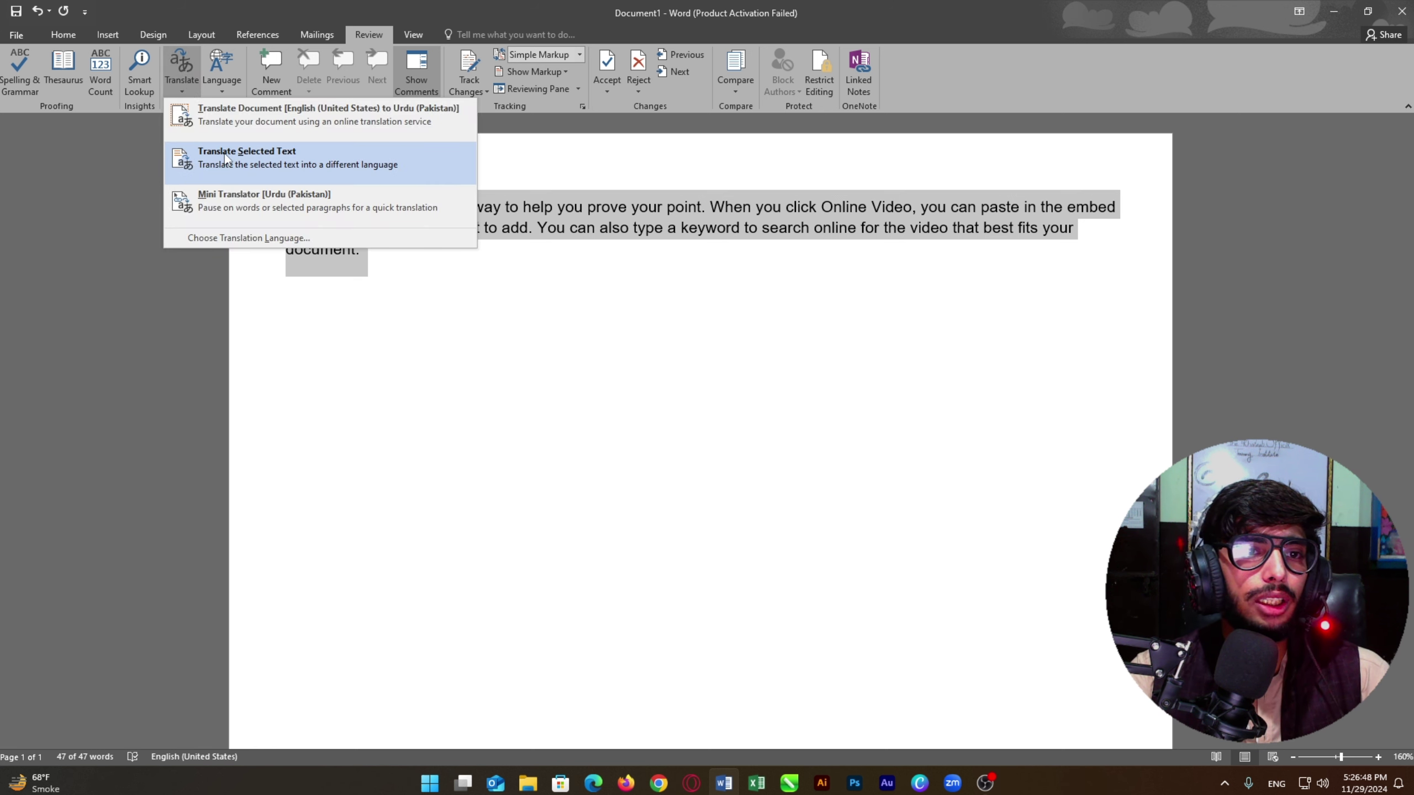
left_click(264, 161)
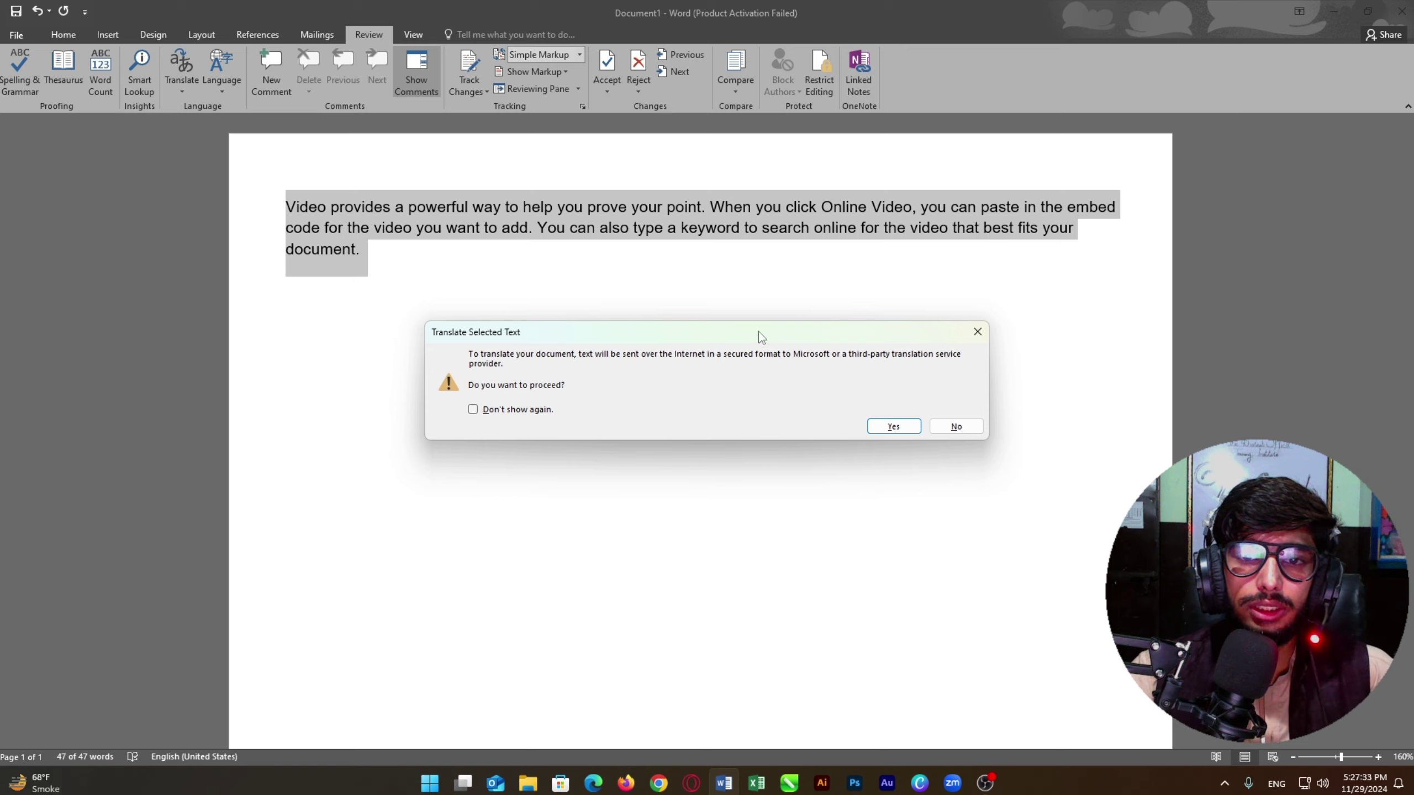
left_click_drag(758, 331, 493, 312)
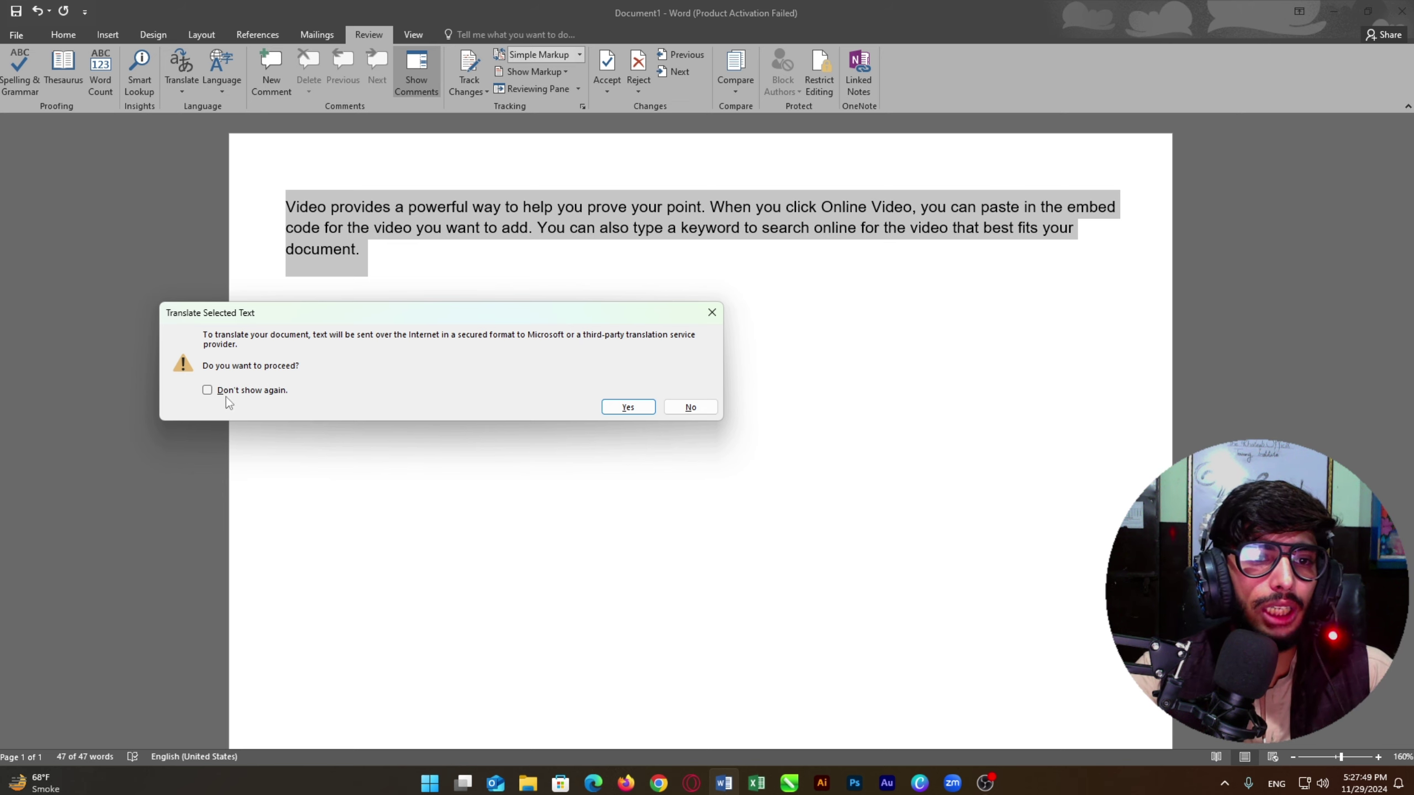
left_click(207, 390)
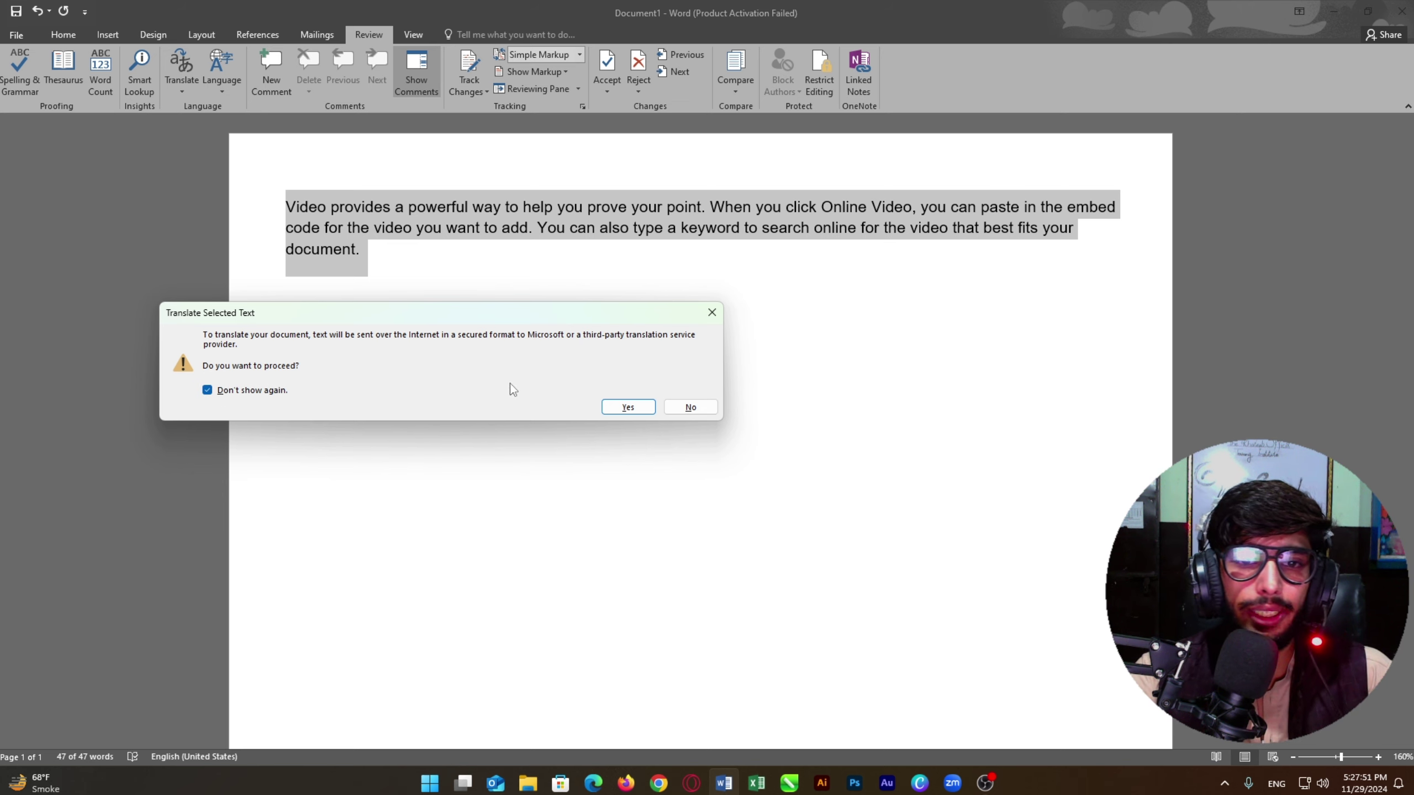
left_click(631, 409)
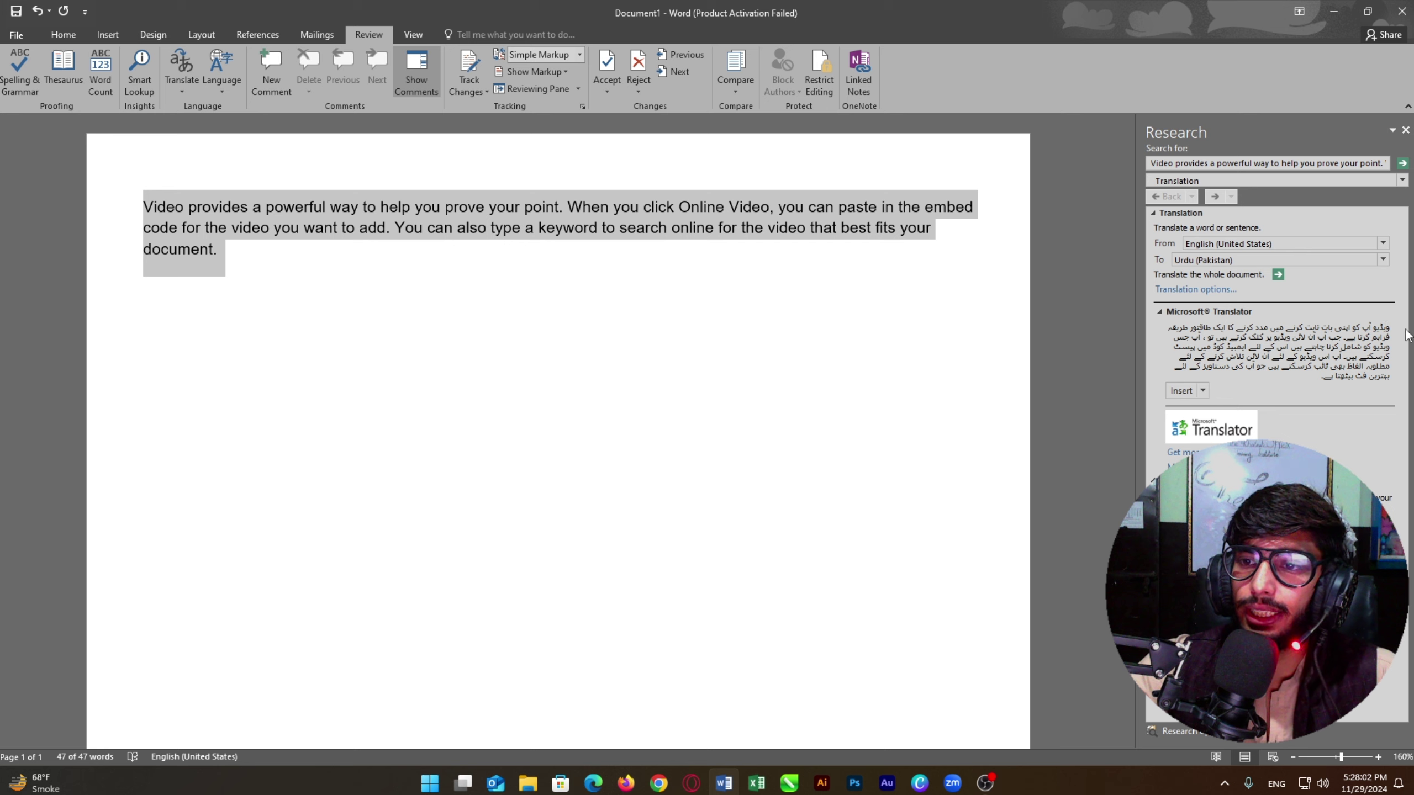
Step: Try replacing the selected English text with its Urdu translation, and undo the replacement
mouse_move(1372, 337)
left_mouse_down()
mouse_move(1290, 371)
mouse_move(1367, 334)
left_mouse_up()
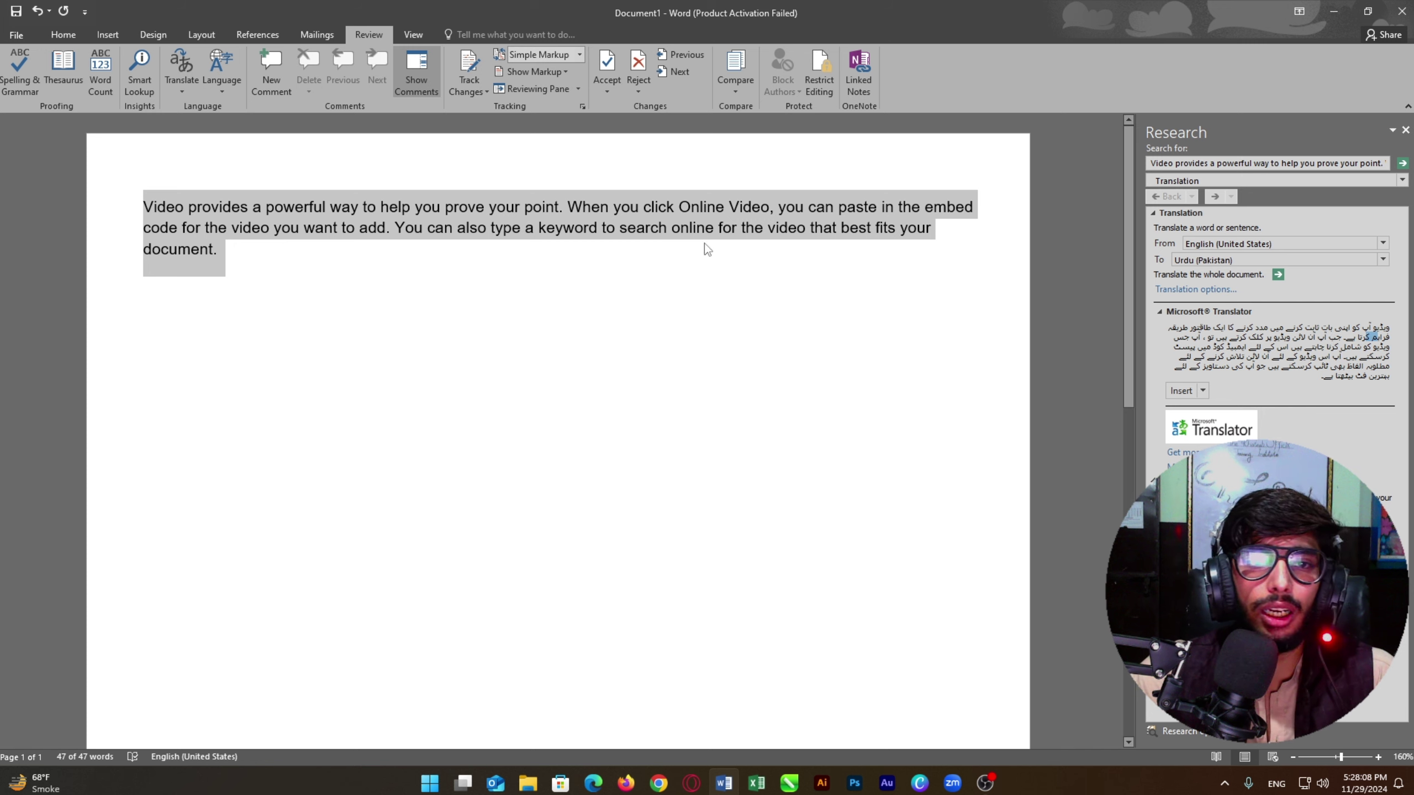
left_click(1184, 397)
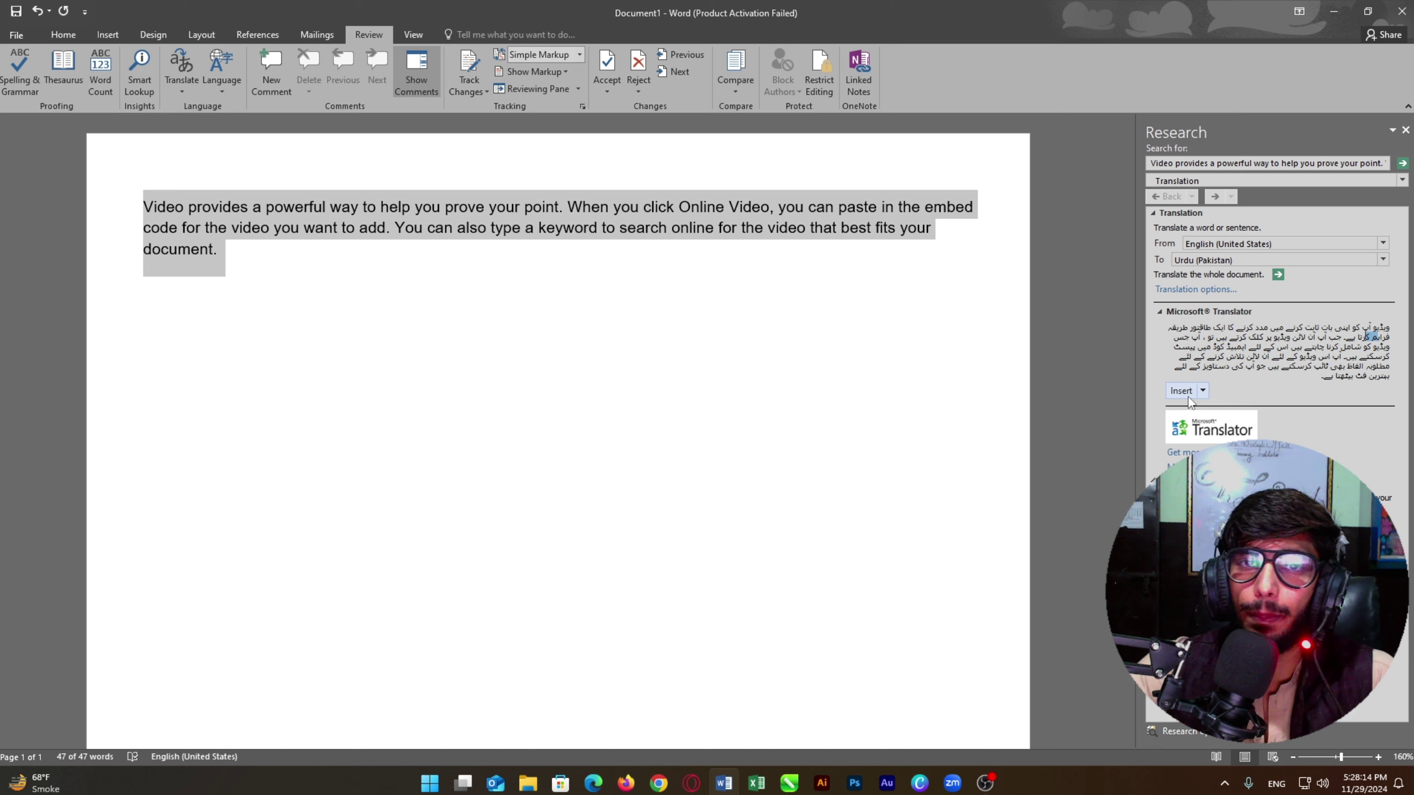
left_click(1183, 393)
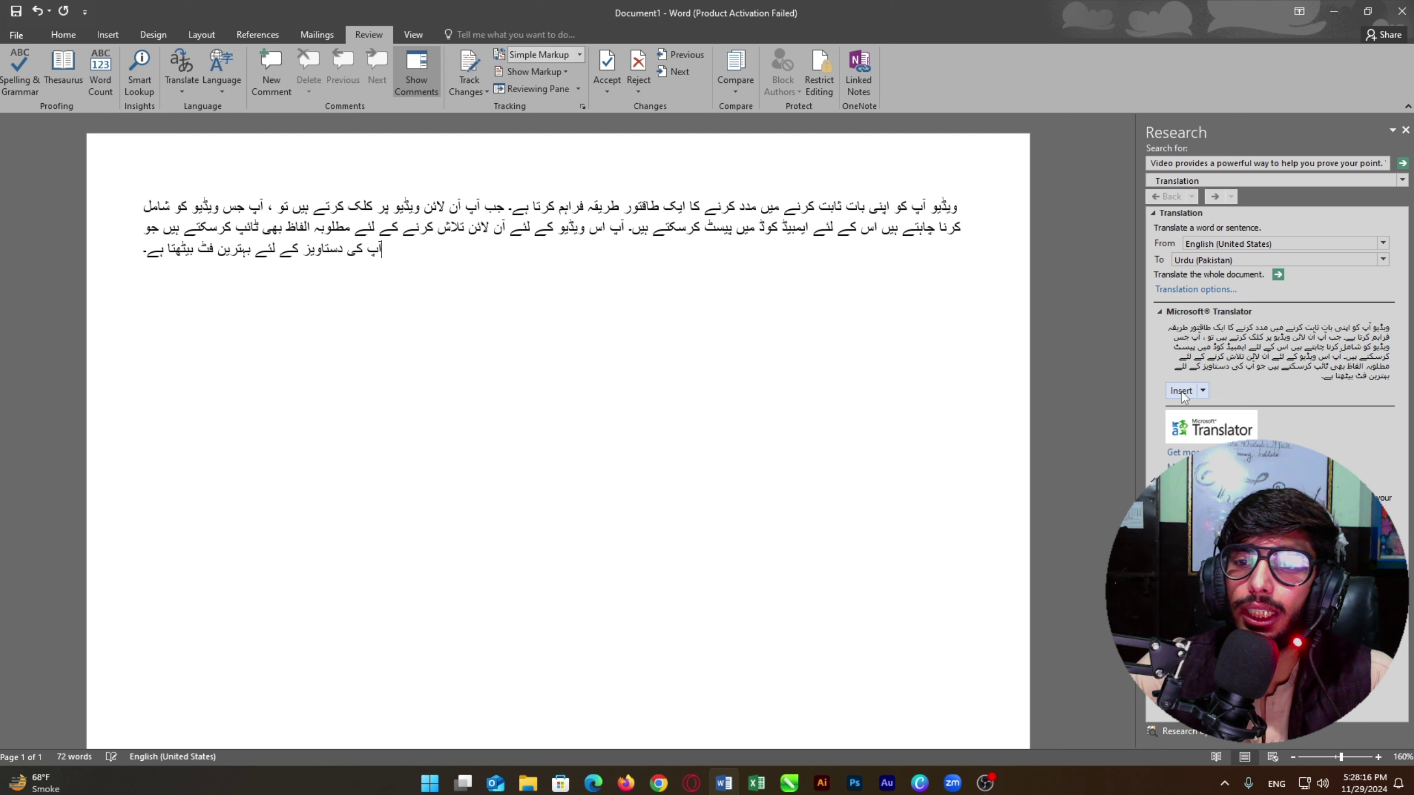
left_click_drag(410, 258, 310, 227)
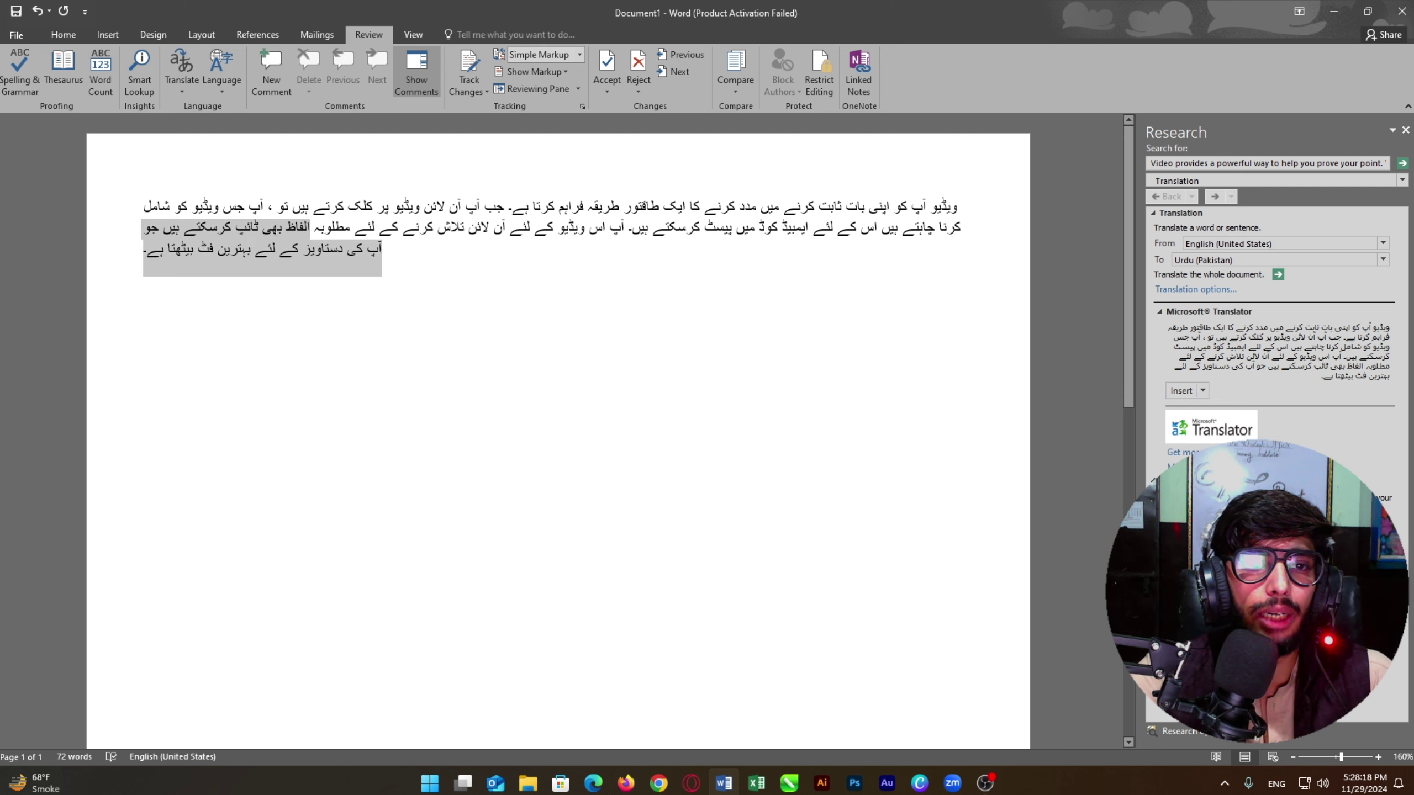
left_click(144, 286)
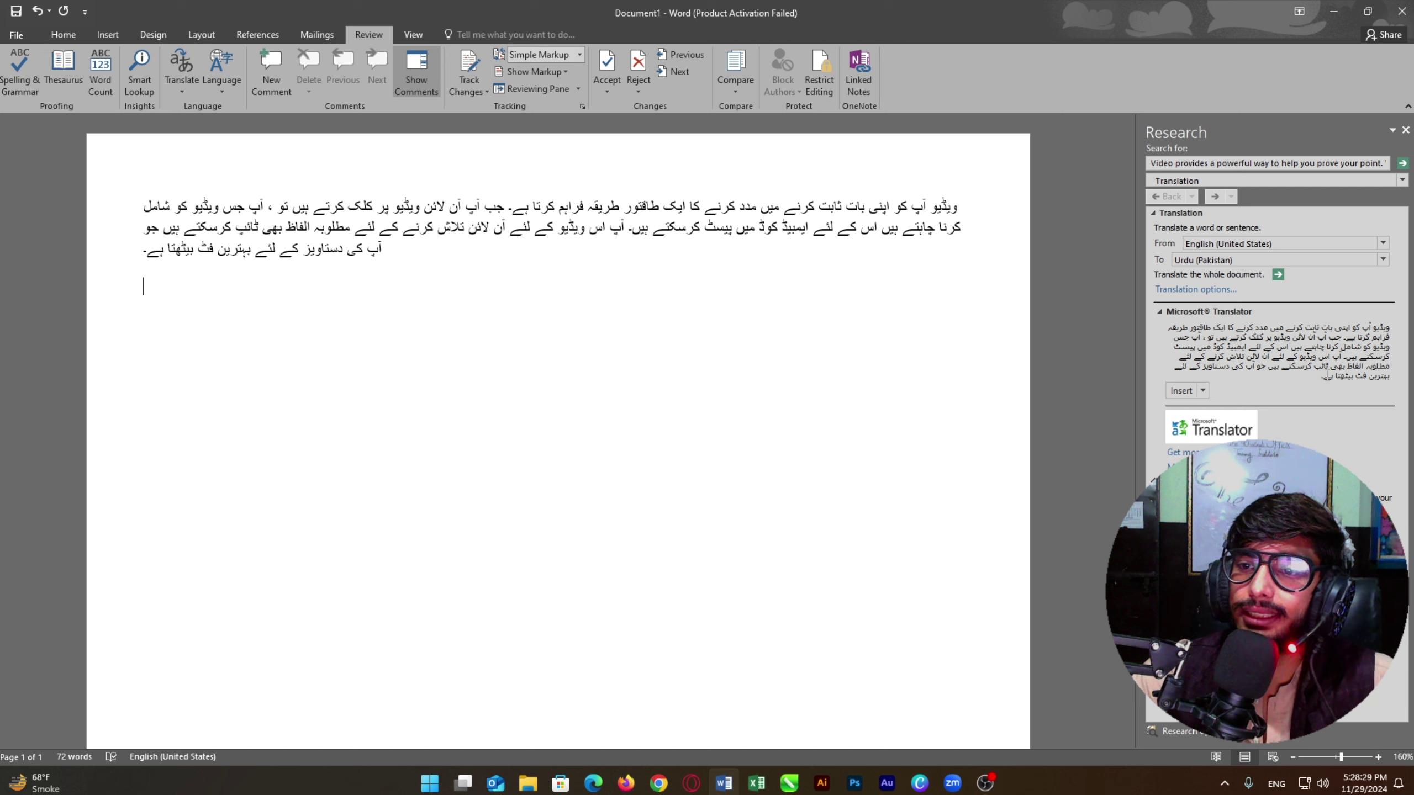
left_click_drag(433, 275, 967, 161)
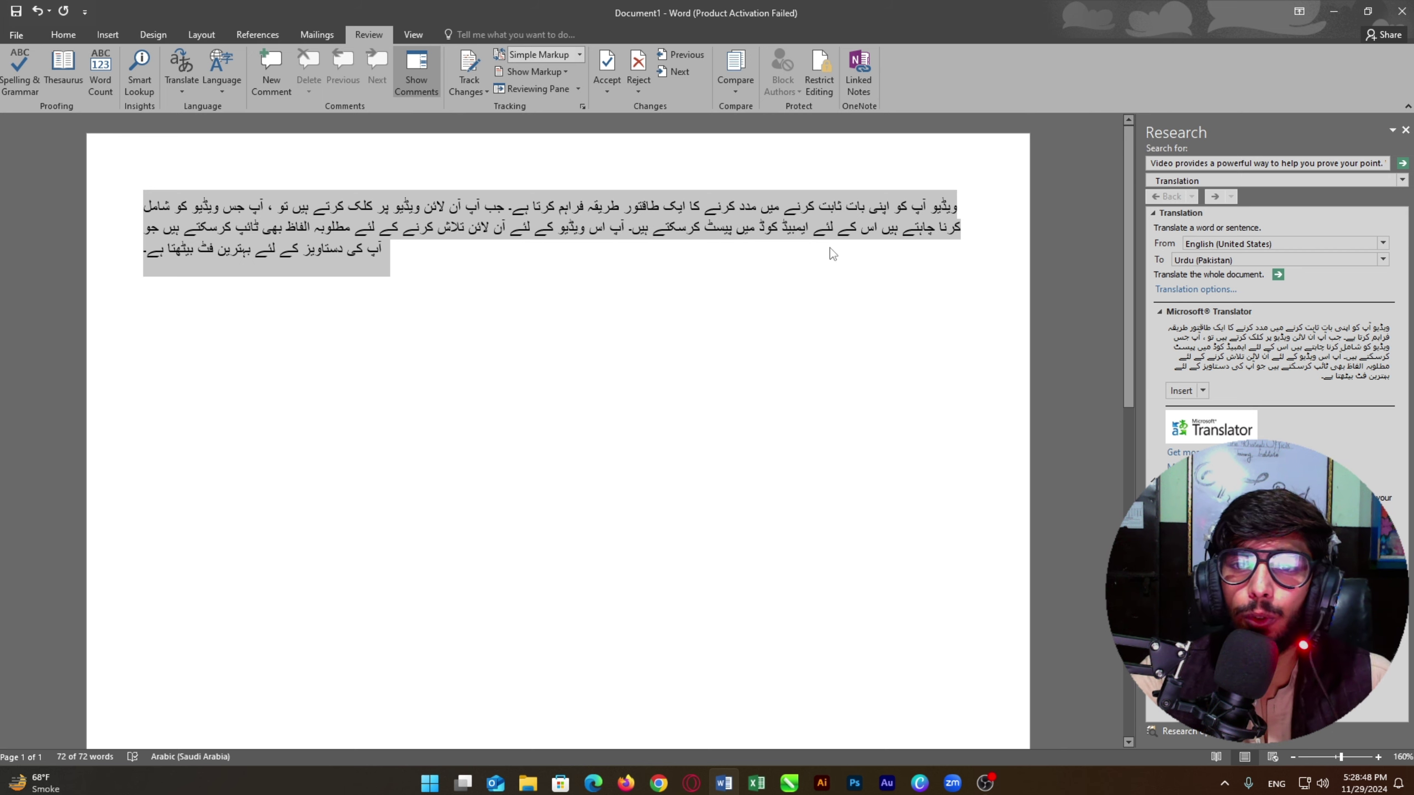
left_click(872, 251)
left_click(1405, 129)
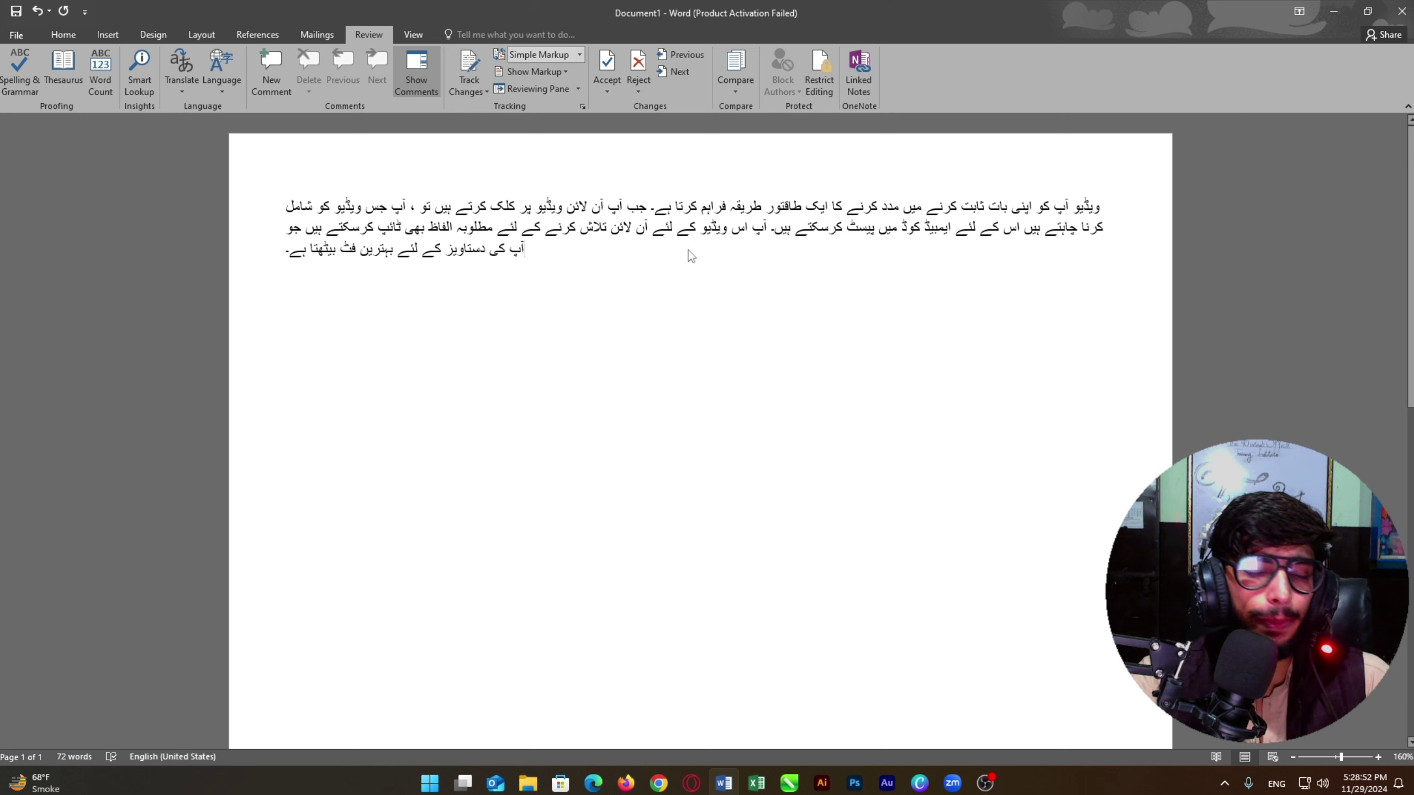
key("ctrl+z")
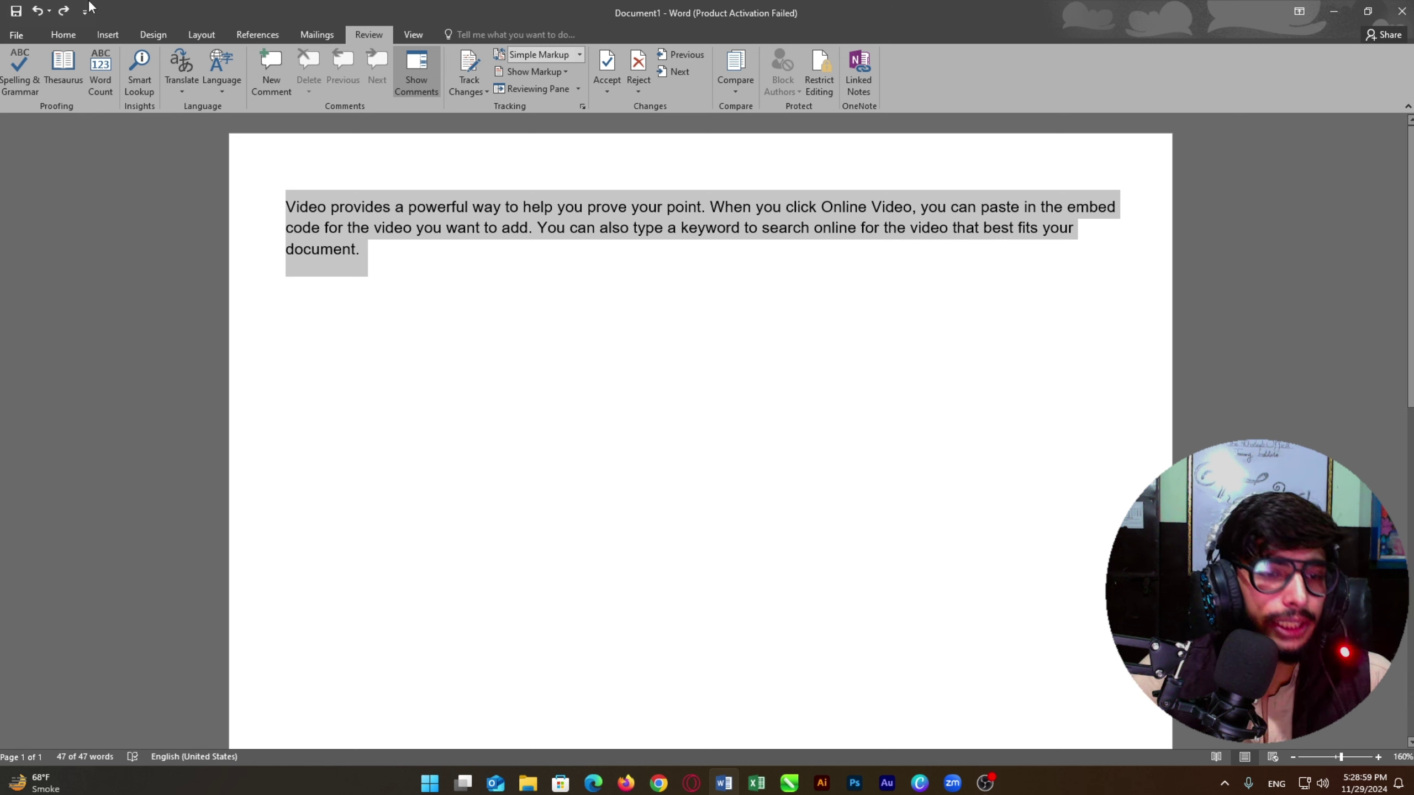
Step: Translate the selected English text into Urdu again, insert the translation as a new paragraph below it, and close the translation results
left_click(187, 90)
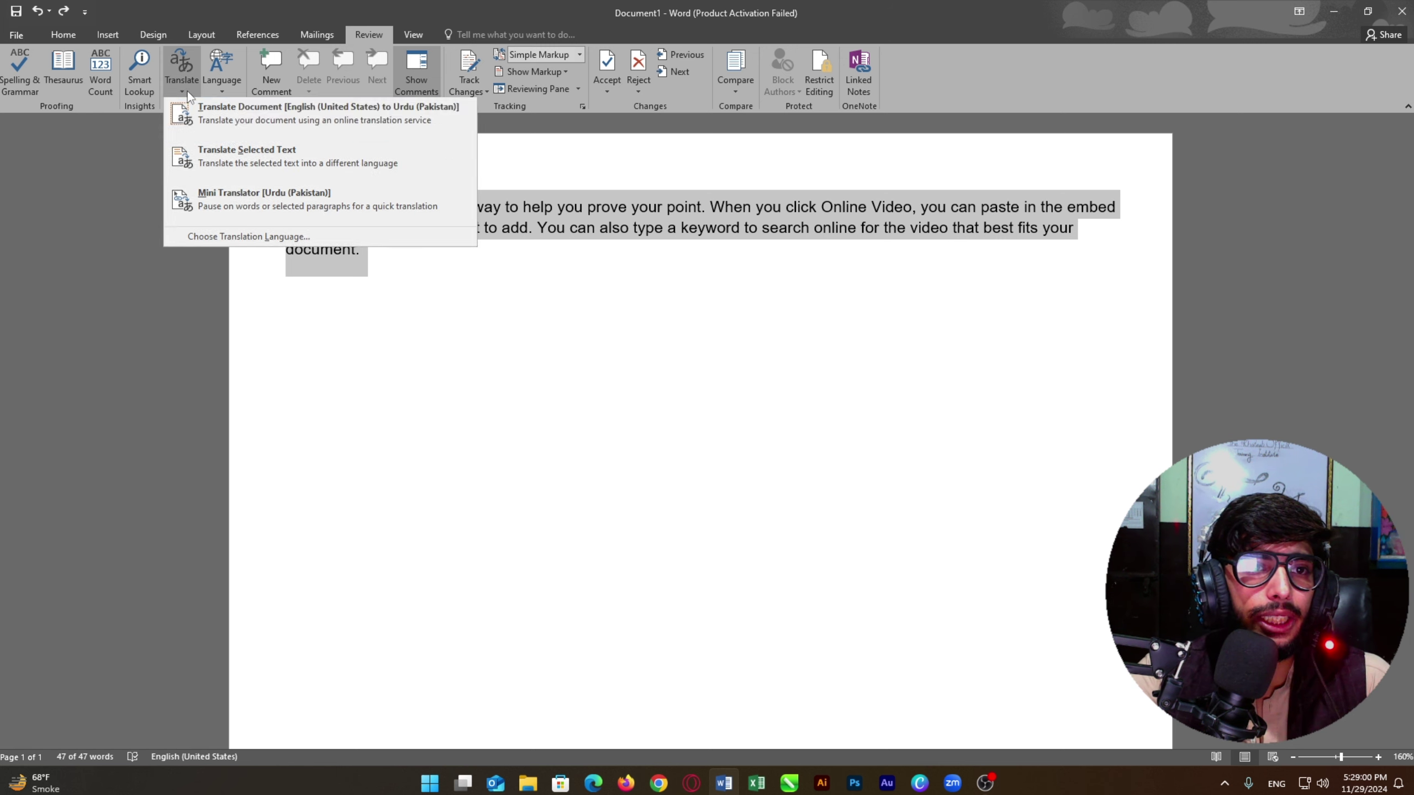
left_click(231, 159)
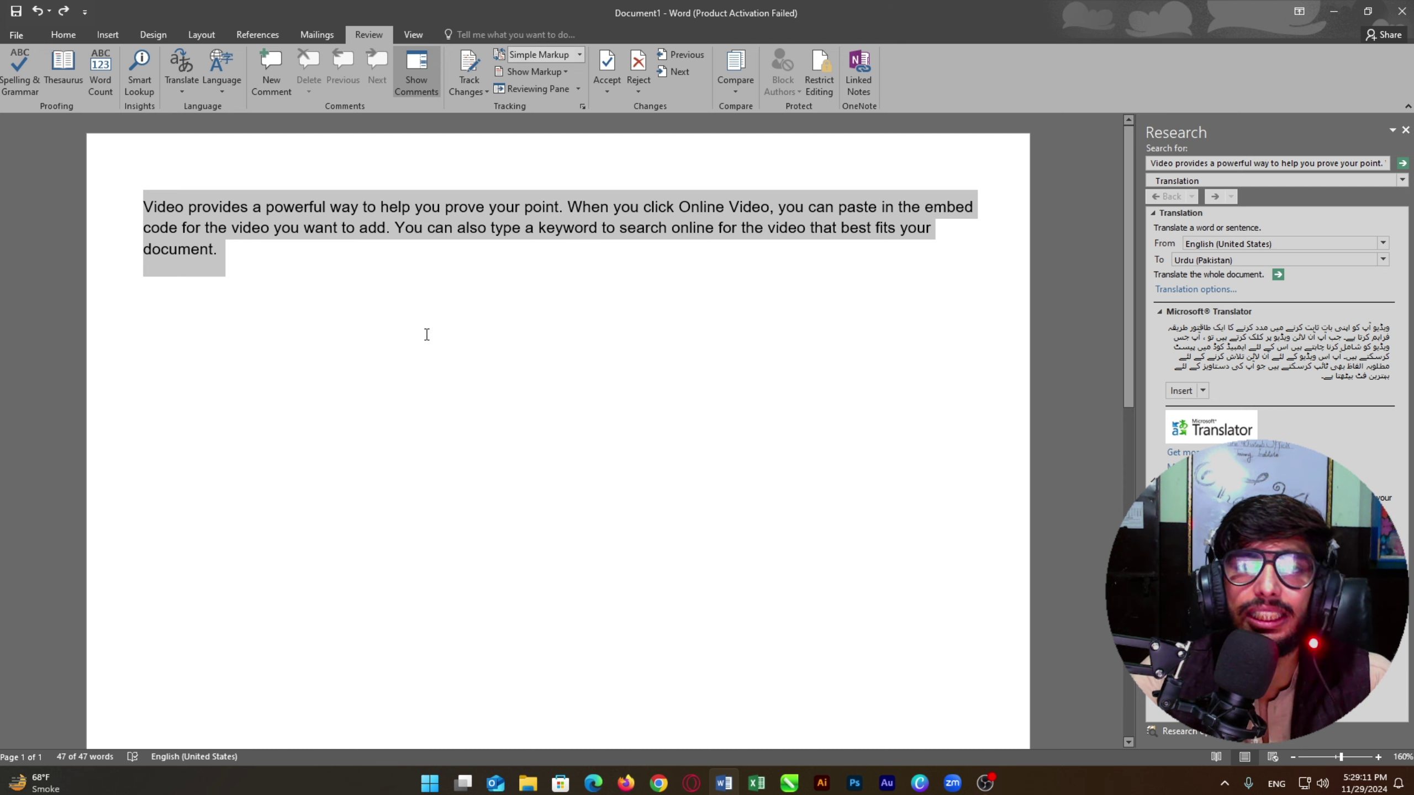
left_click(248, 259)
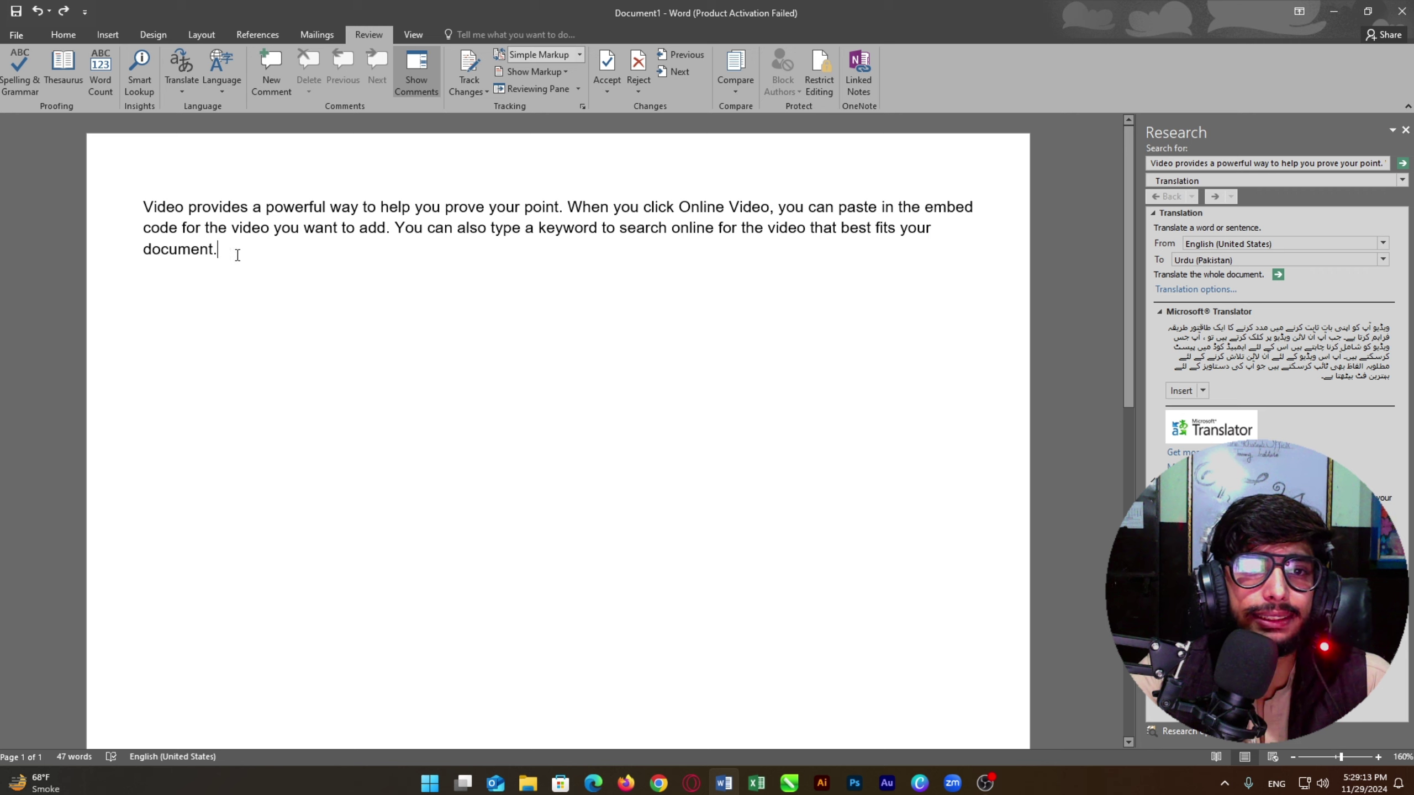
key("Return")
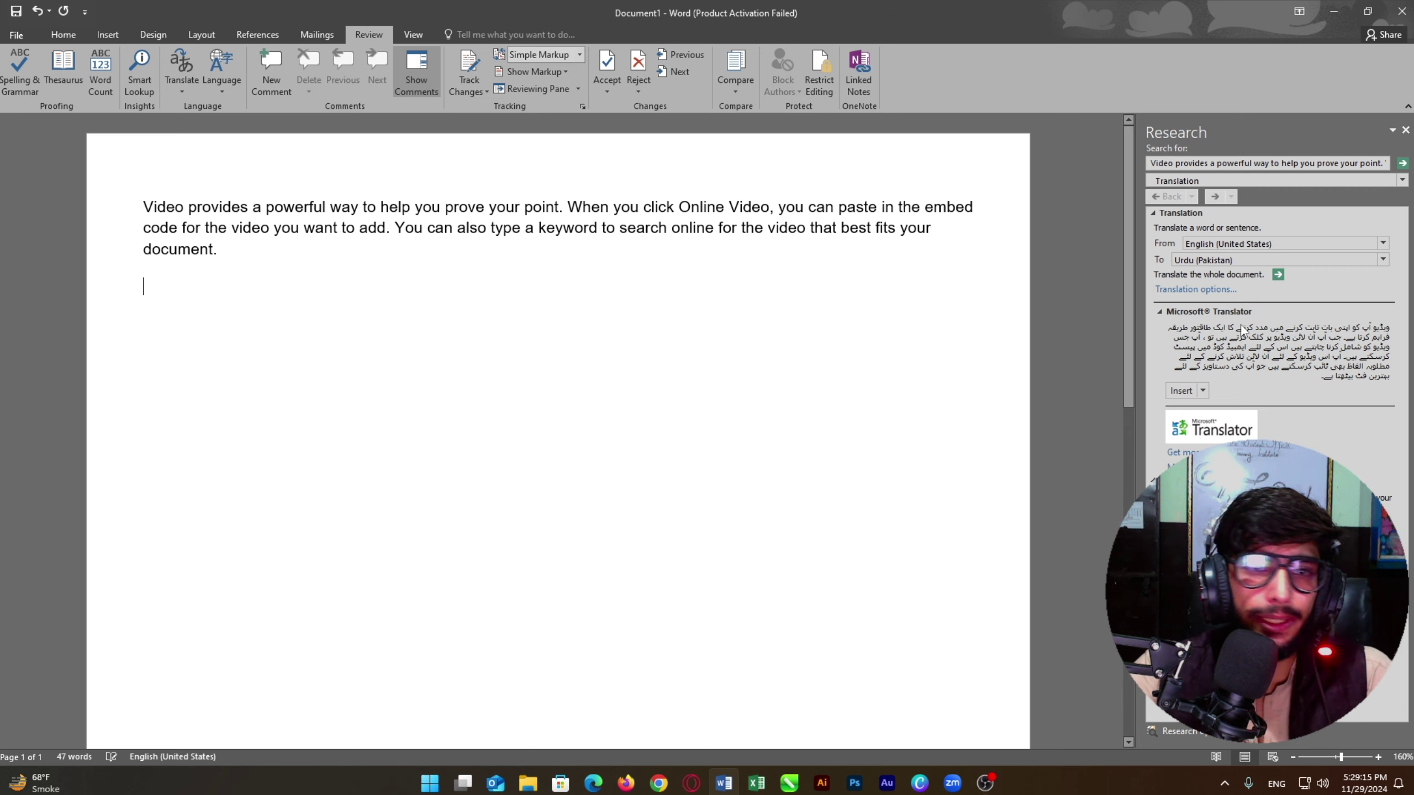
left_click(1180, 390)
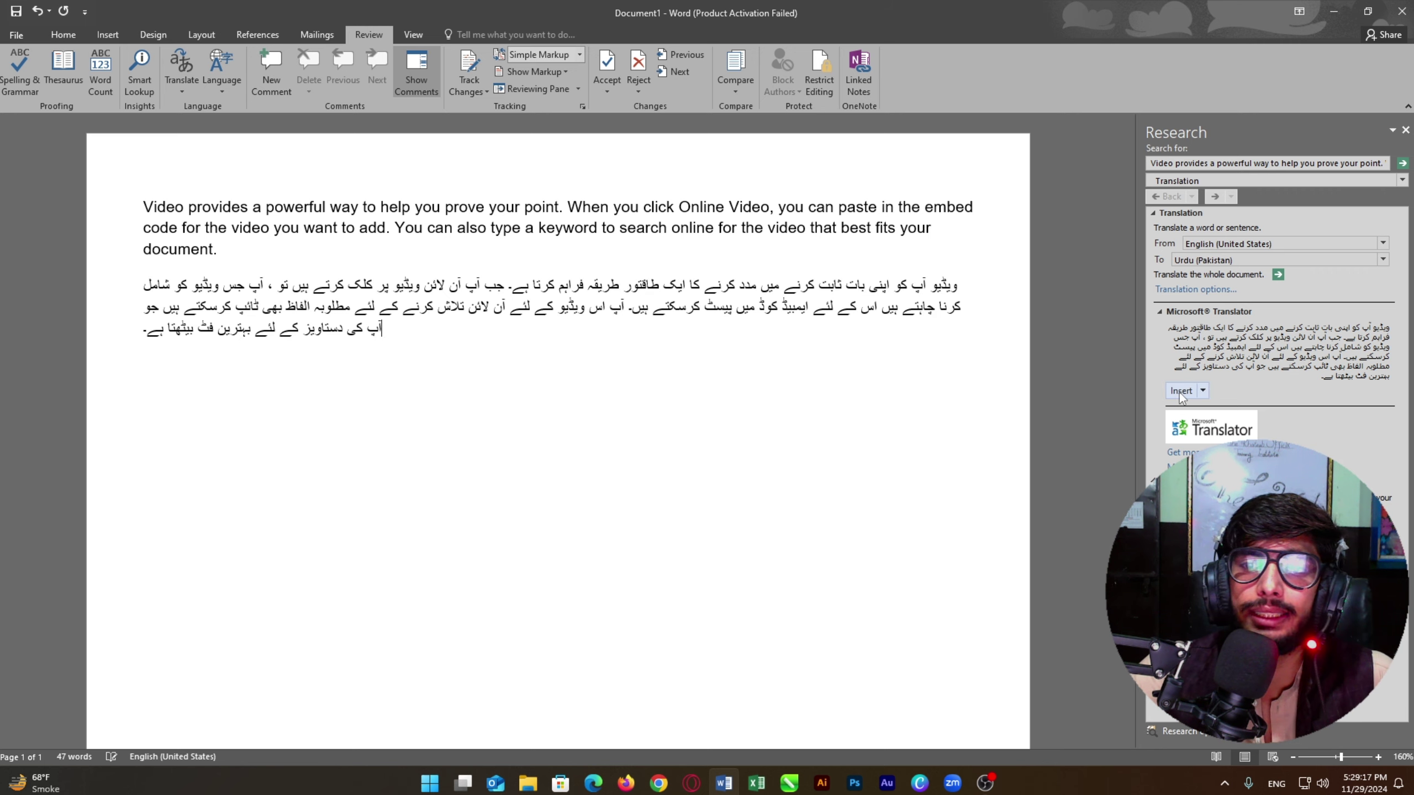
left_click_drag(731, 334, 957, 285)
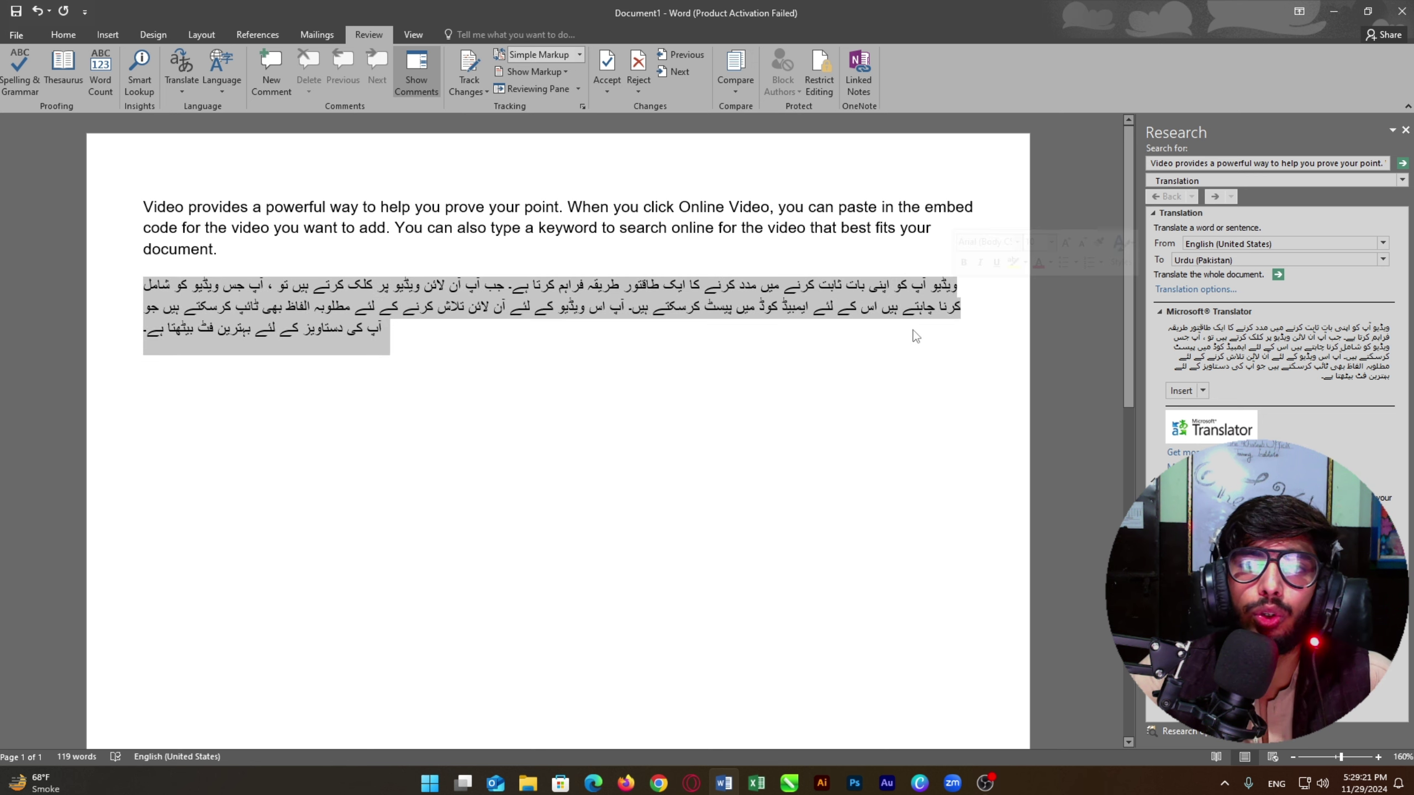
left_click(570, 303)
left_click_drag(428, 332, 256, 285)
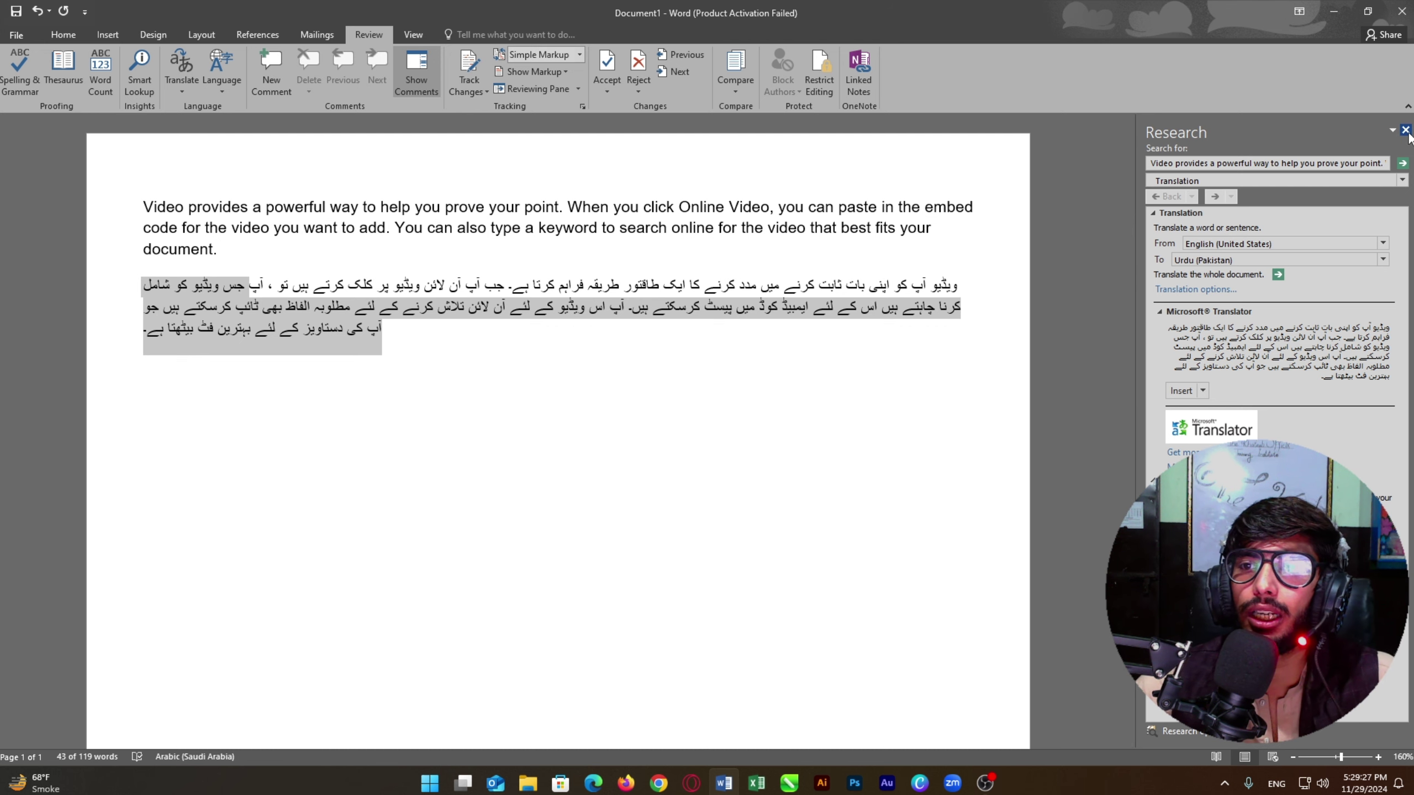
left_click(1405, 131)
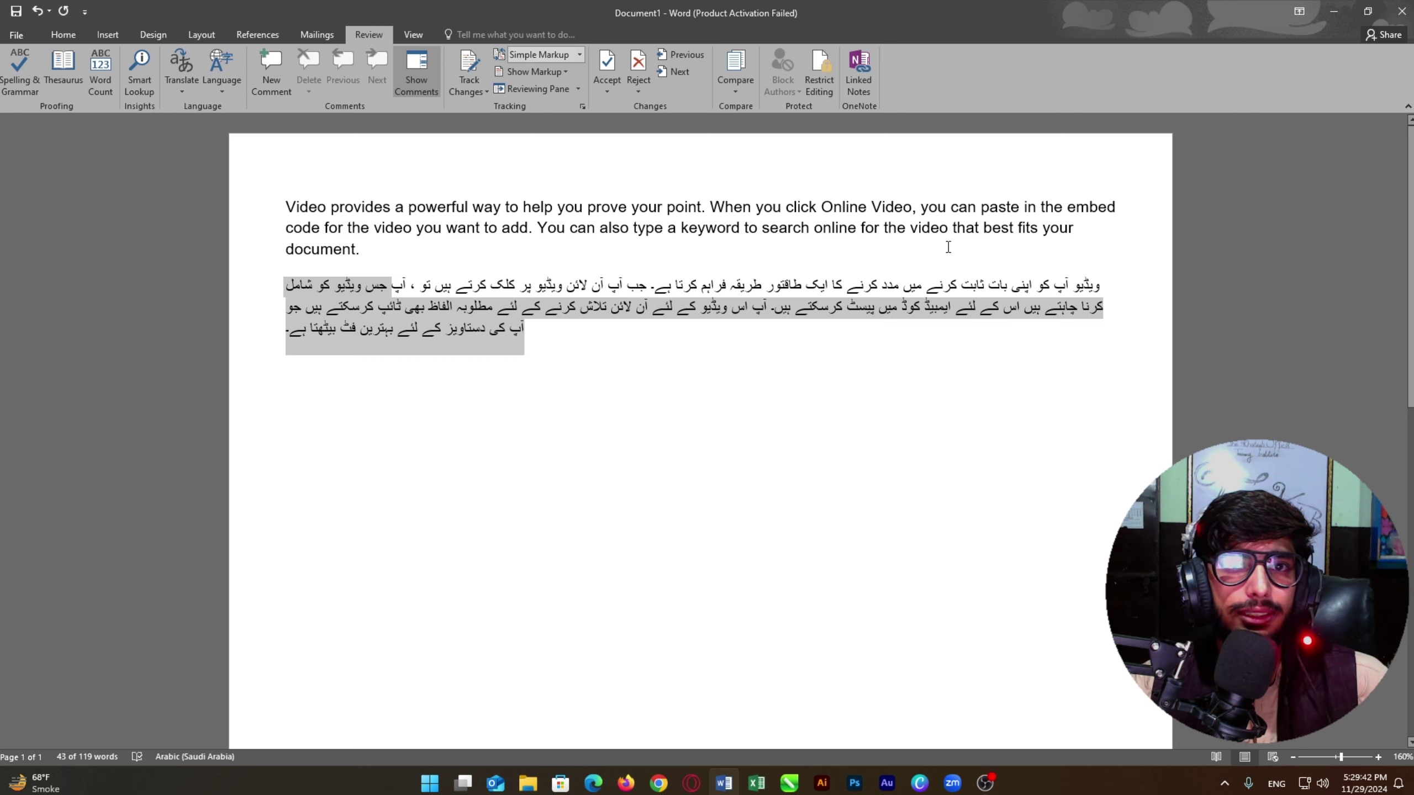
left_click(969, 363)
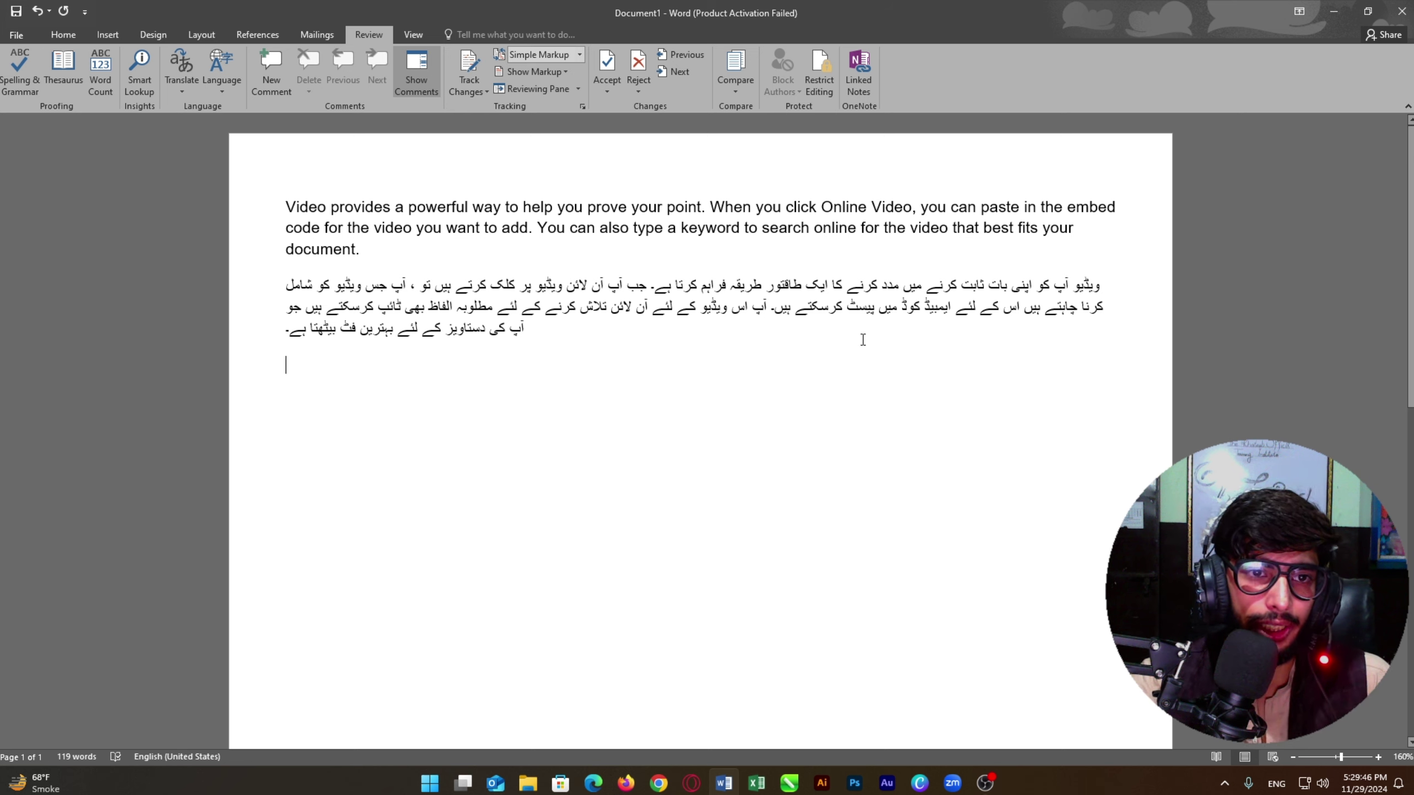
left_click(237, 86)
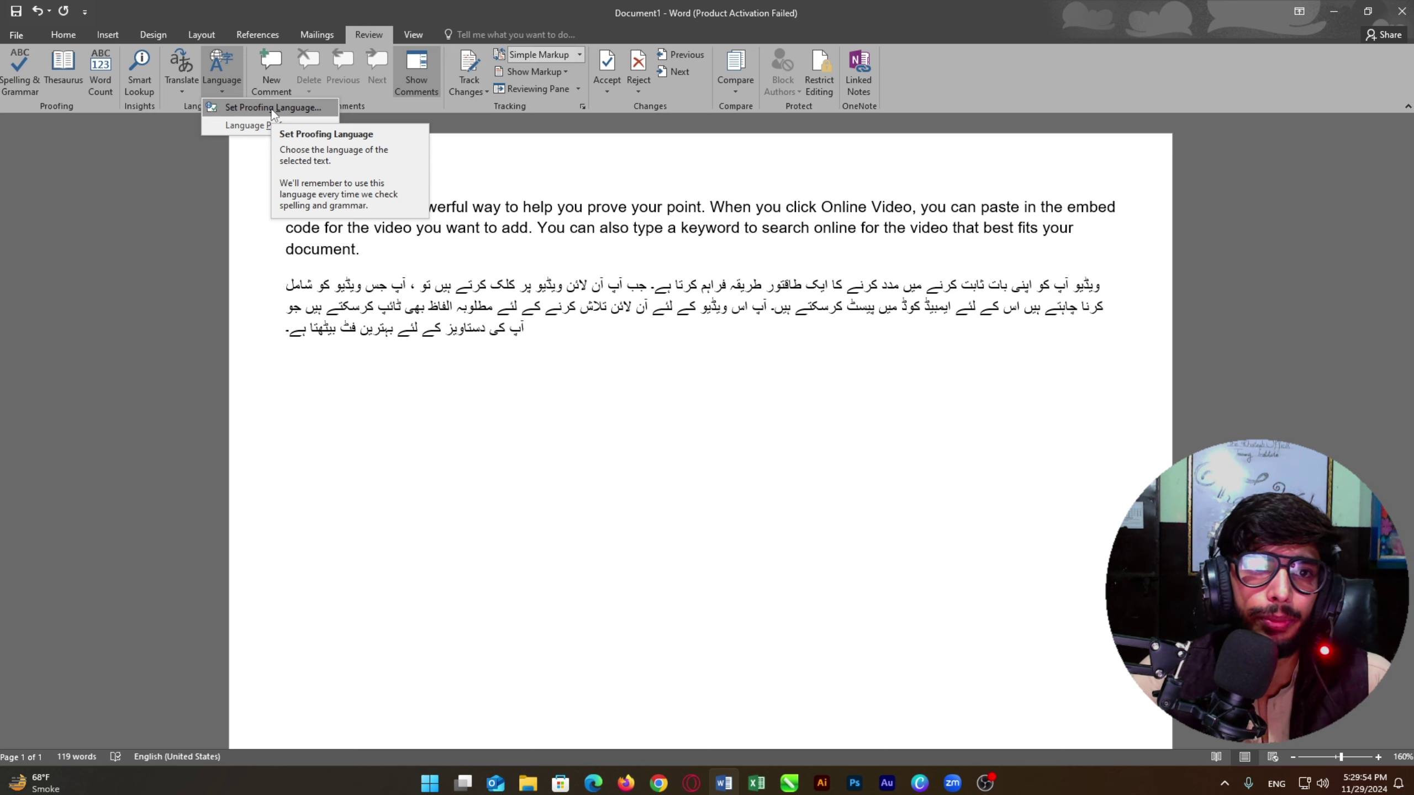
left_click(314, 121)
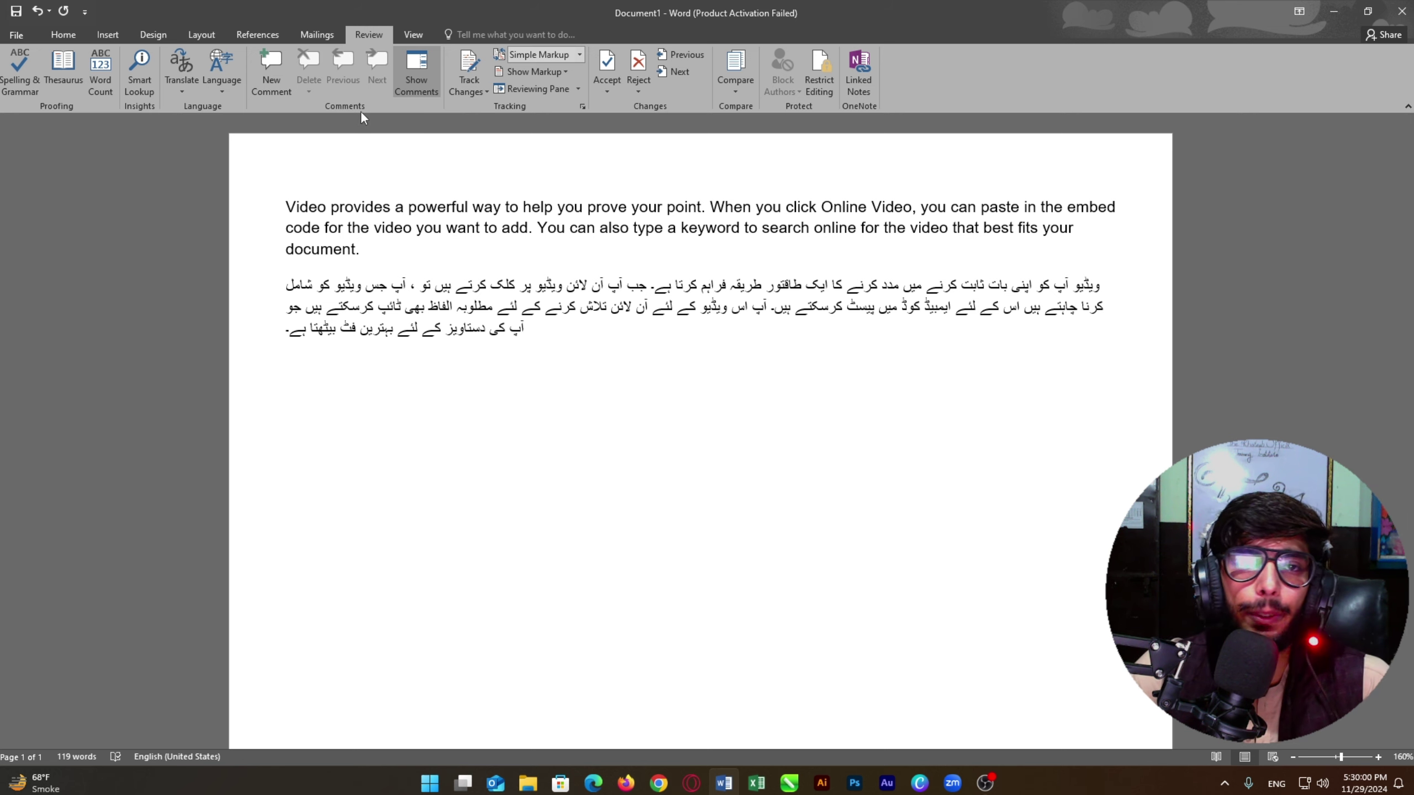
left_click(105, 36)
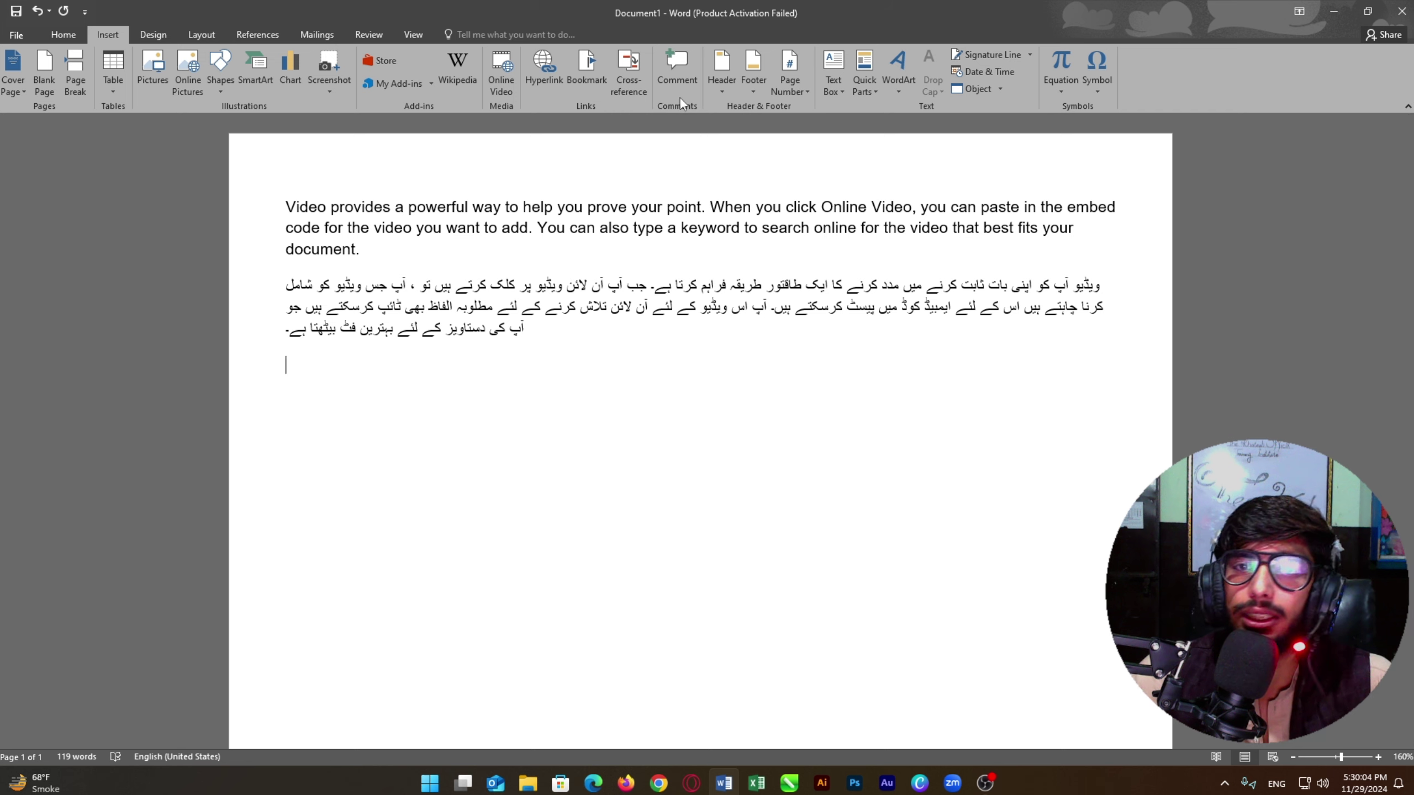
left_click(368, 34)
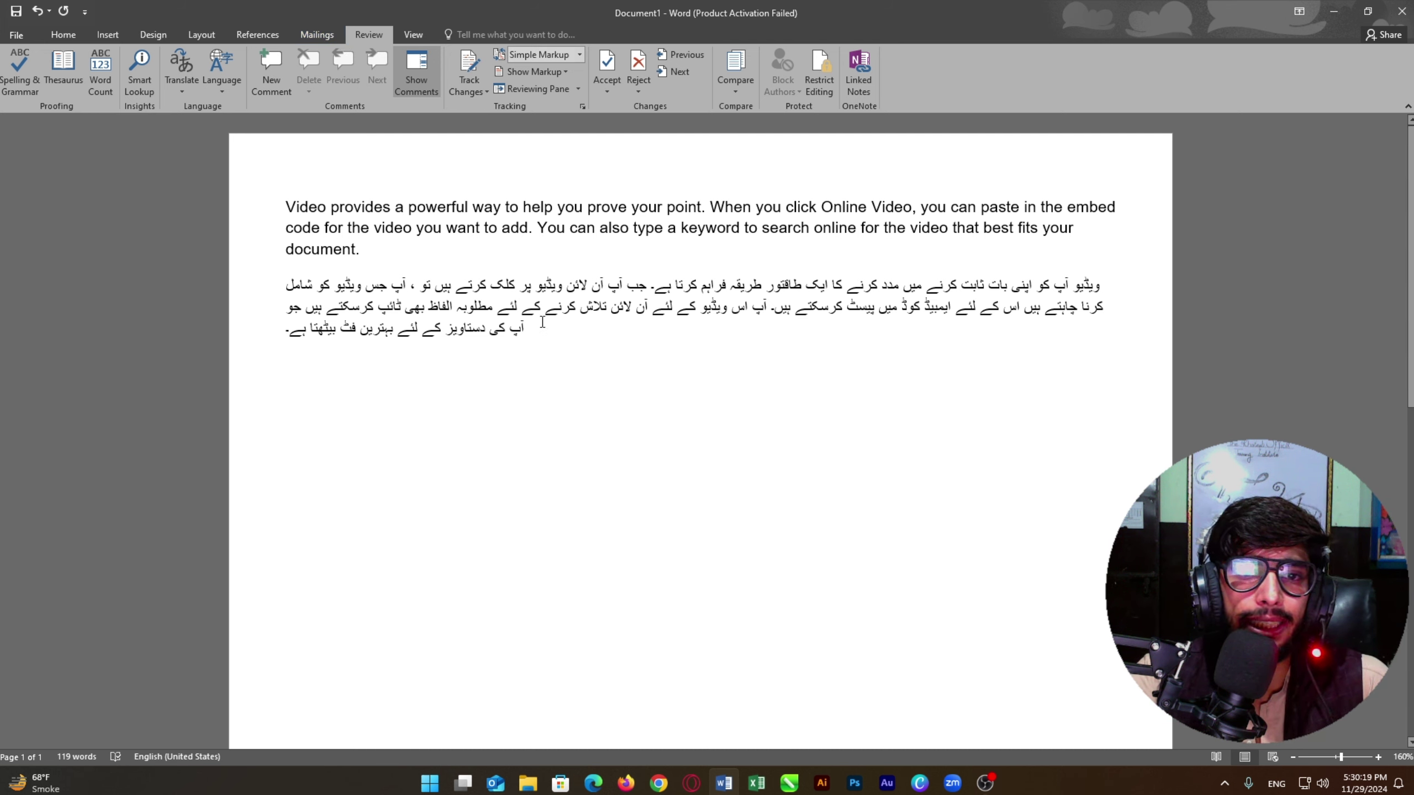
Step: Delete the Urdu paragraph below the English text
left_click_drag(543, 328, 1102, 290)
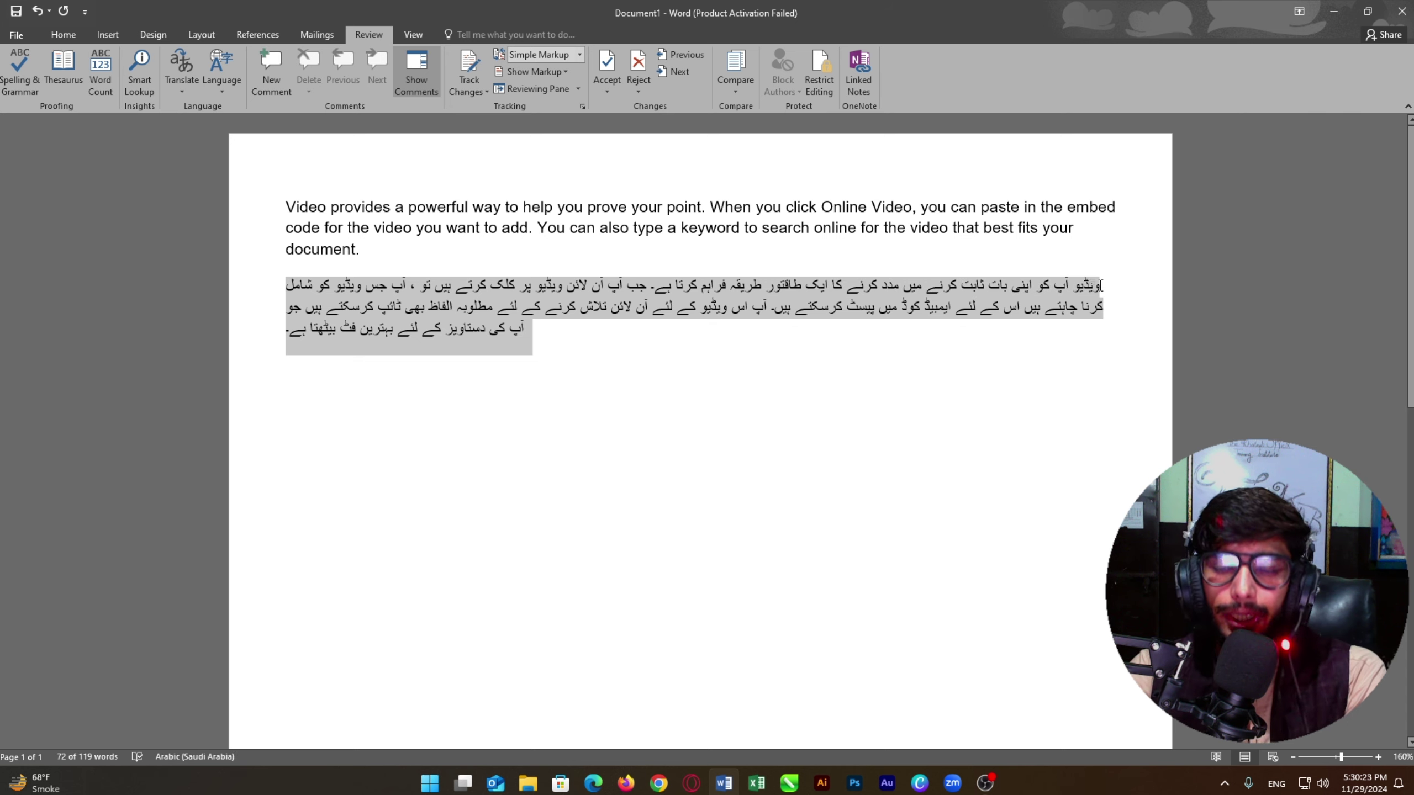
key("Delete")
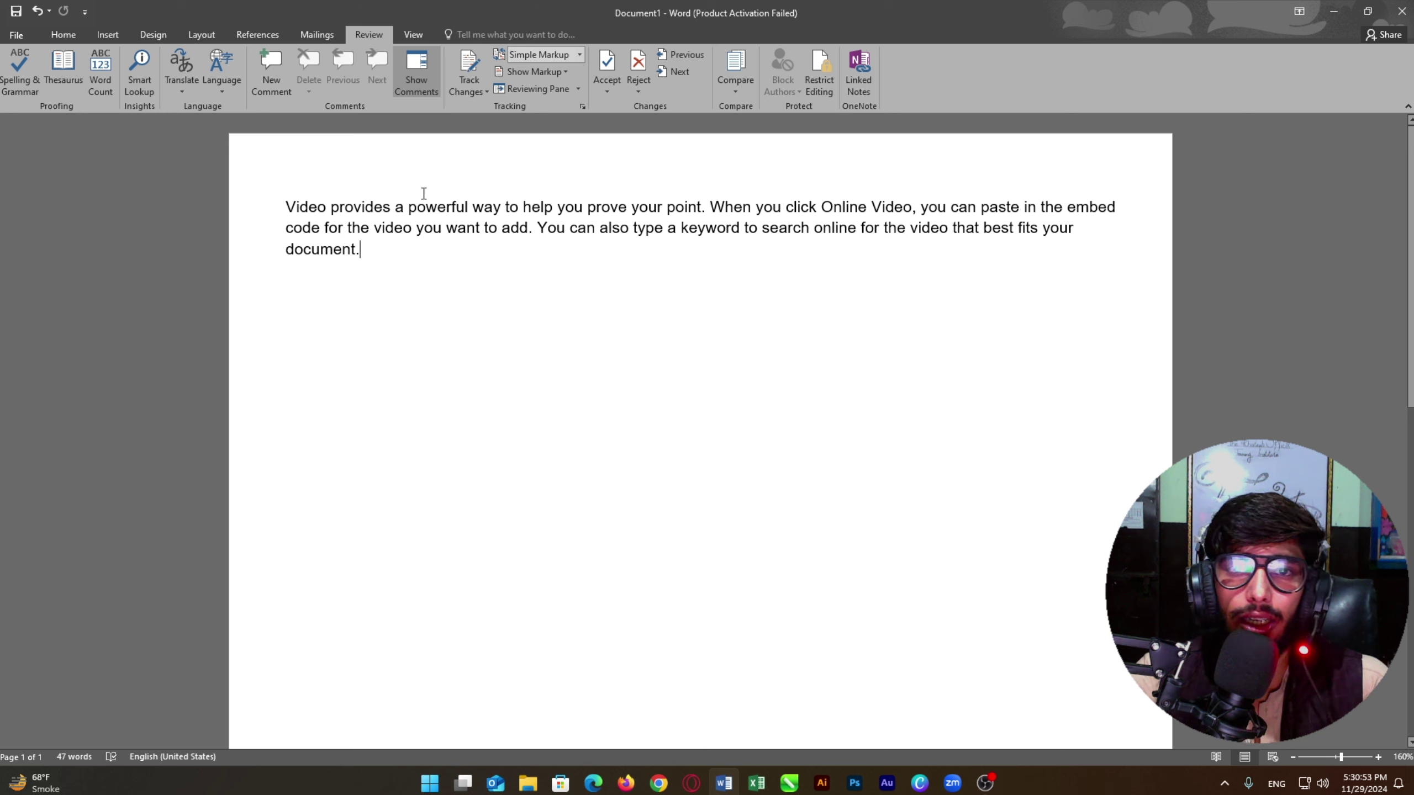
Step: Add the comment "This Is A Example Of Comment" to the word "document" at the end of the paragraph
left_click(278, 80)
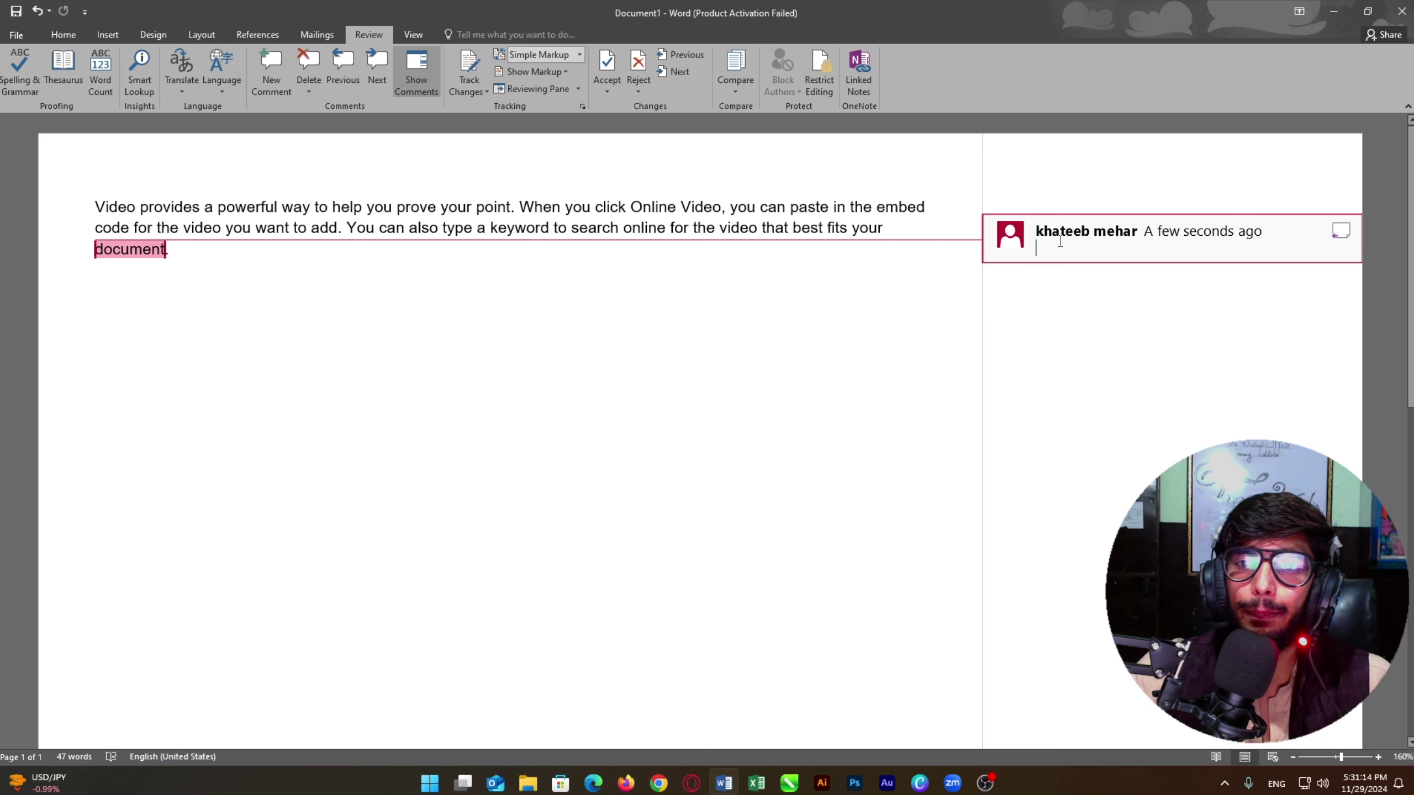
type("This Is")
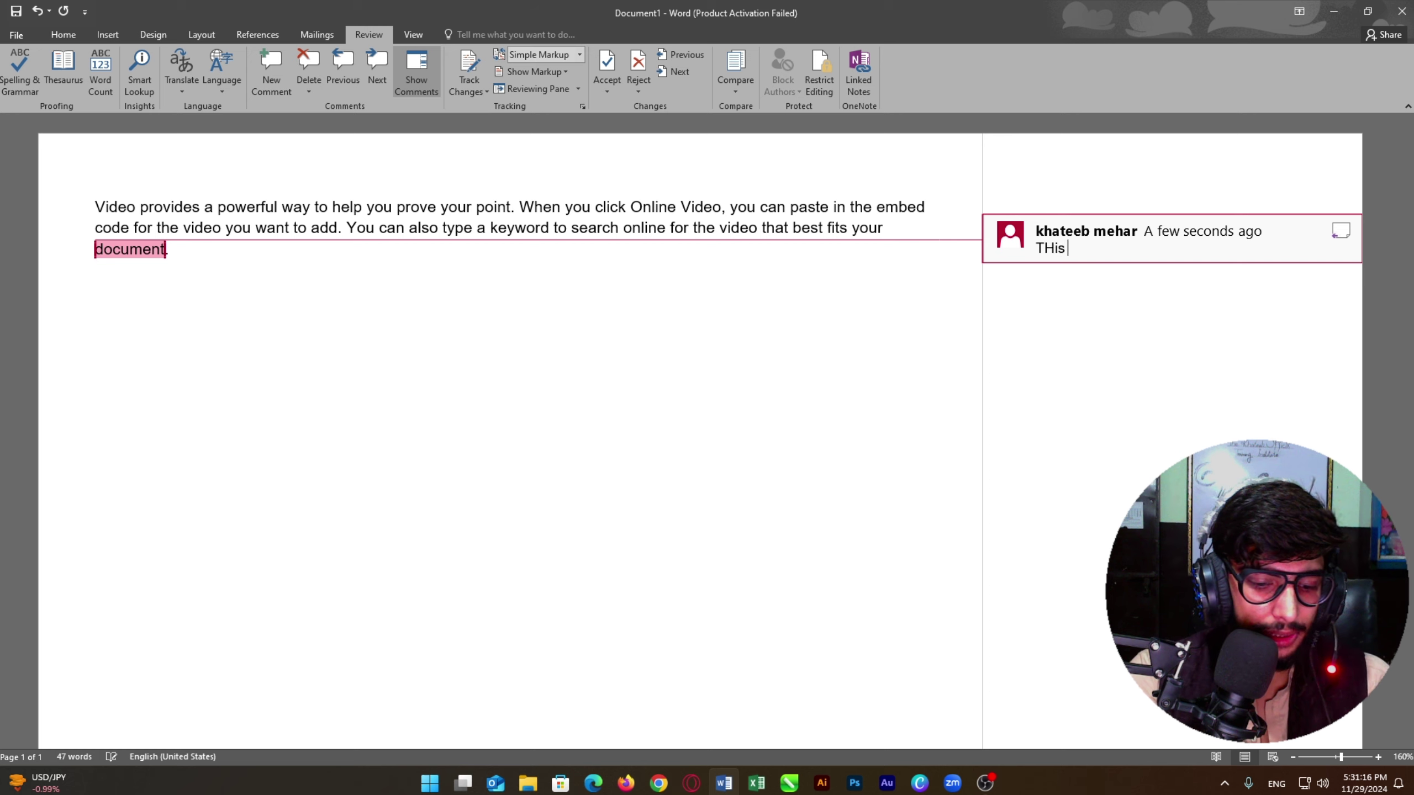
type(" A ")
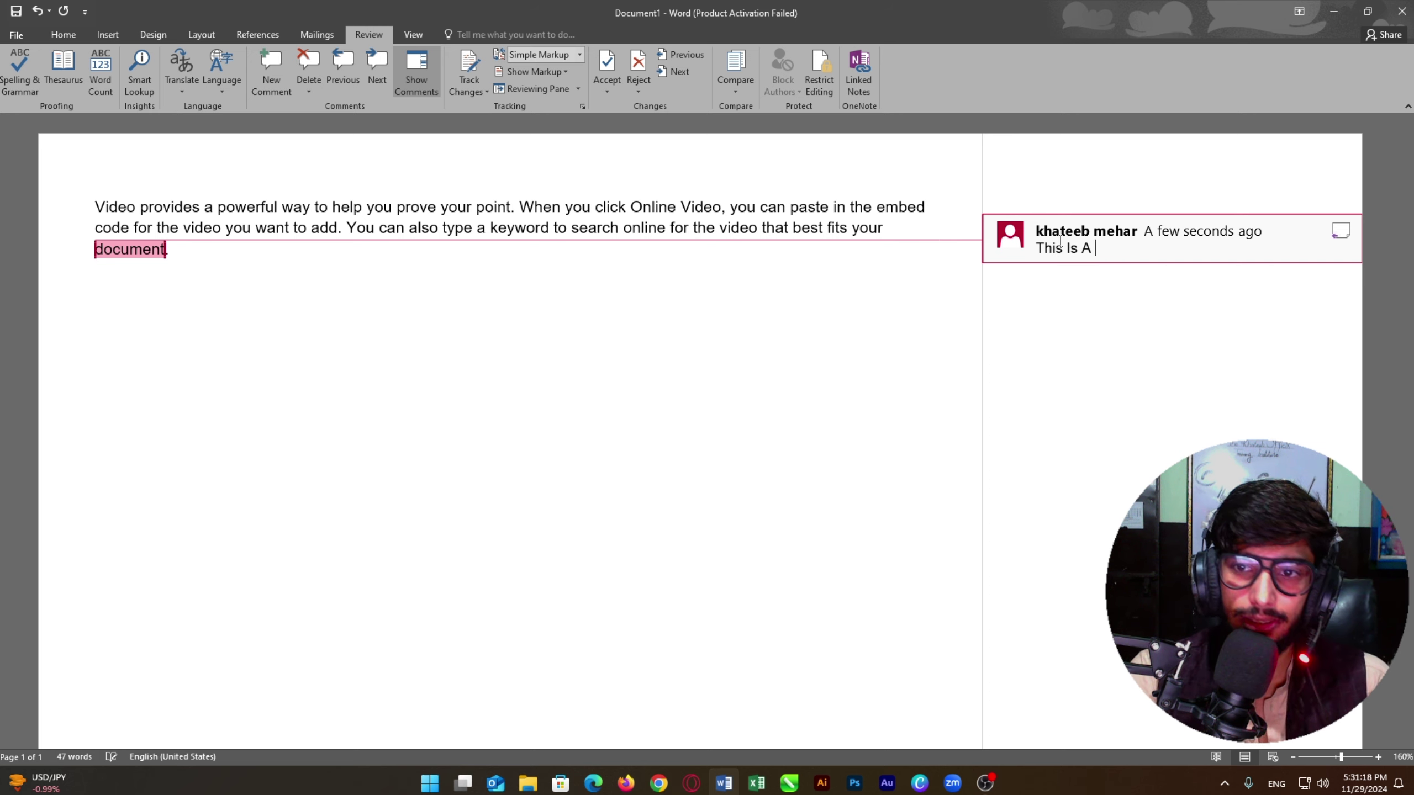
type("Exampl")
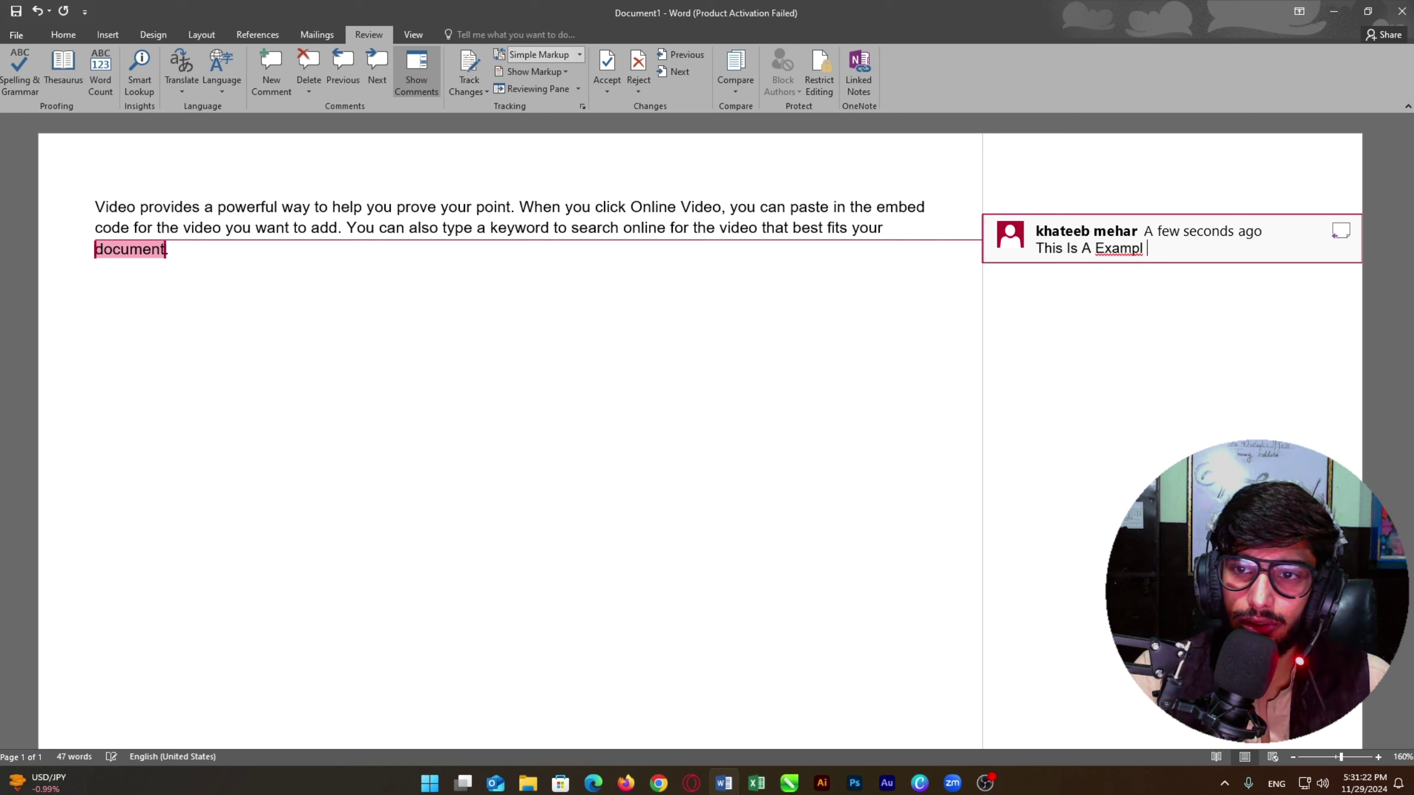
key("BackSpace")
type("e Of ")
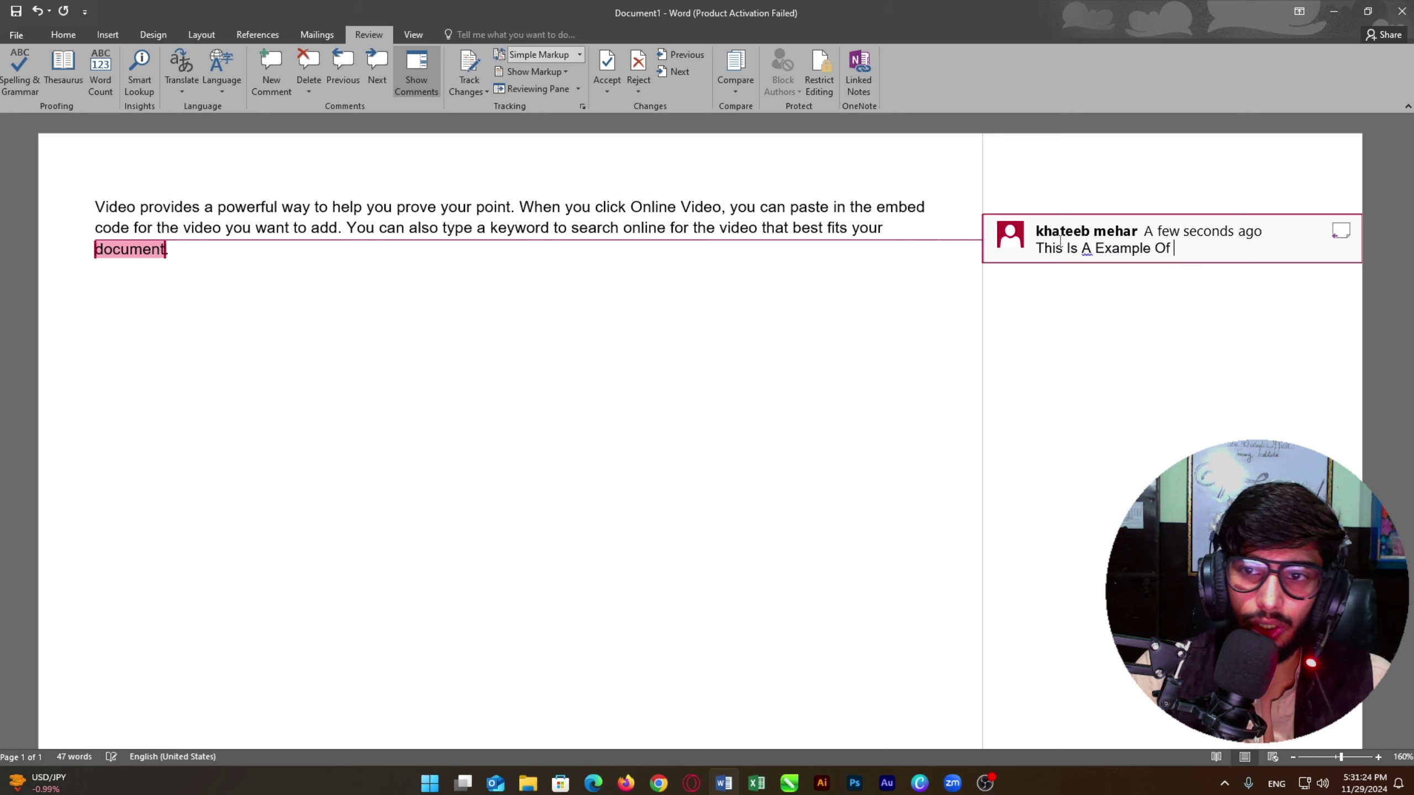
type("Comm")
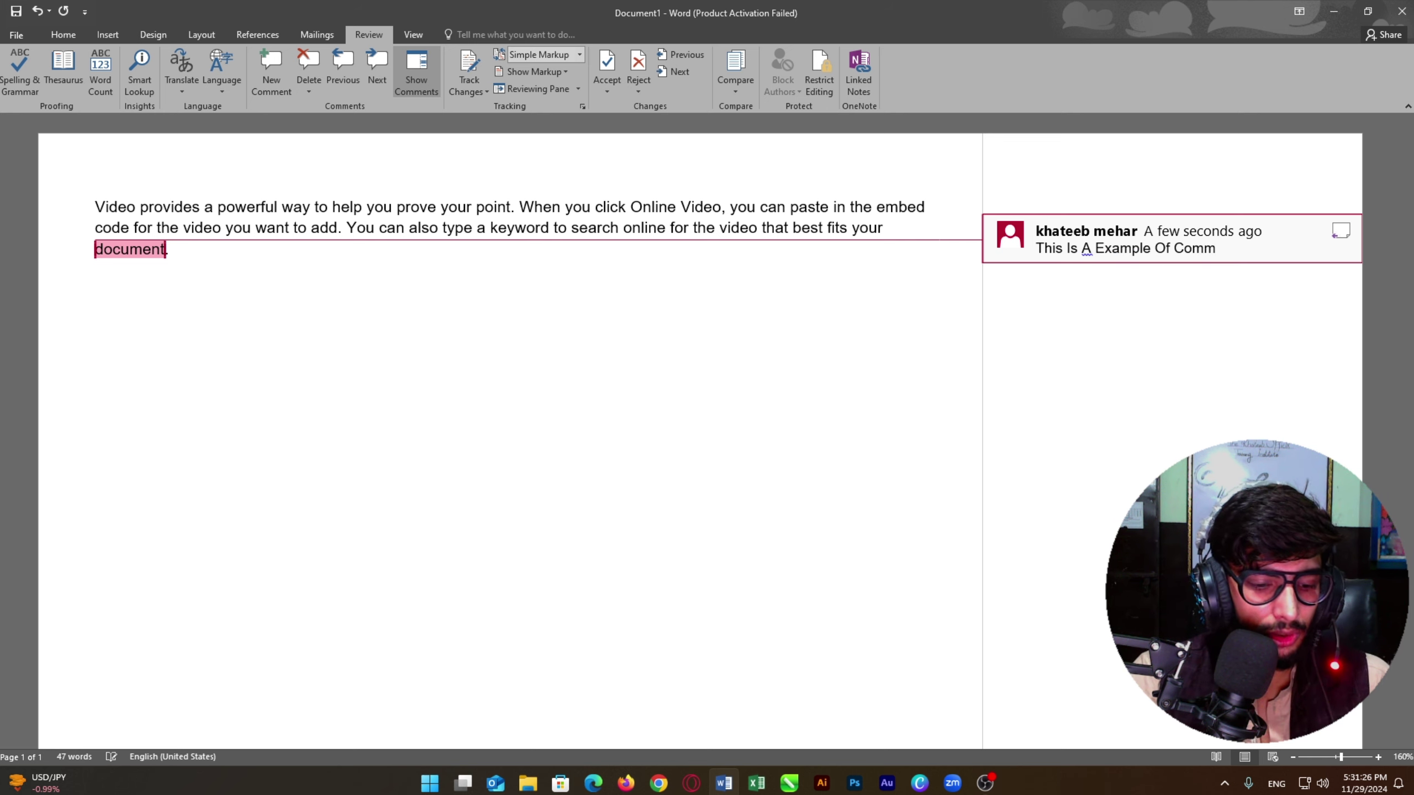
type("er")
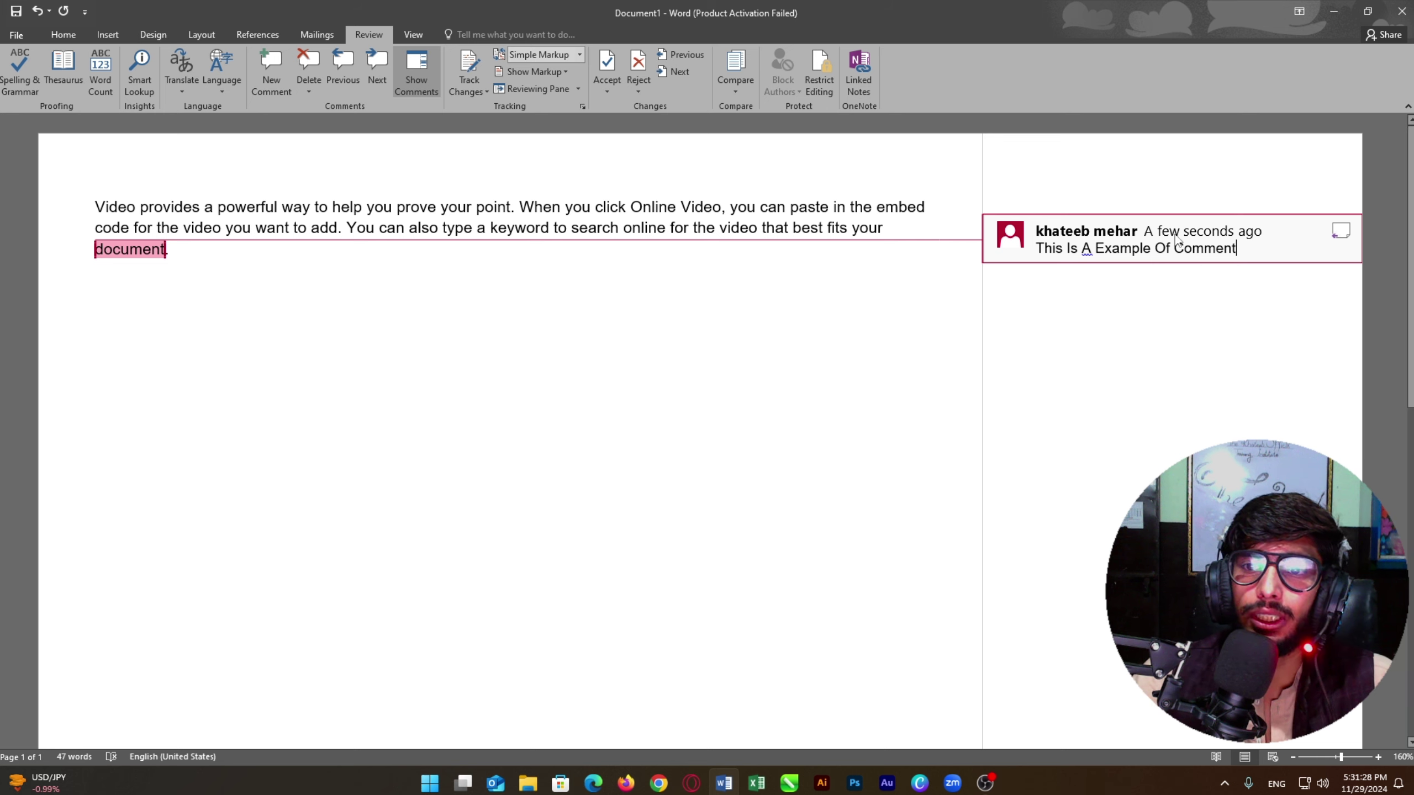
left_click_drag(1271, 250, 1037, 252)
left_click(1318, 237)
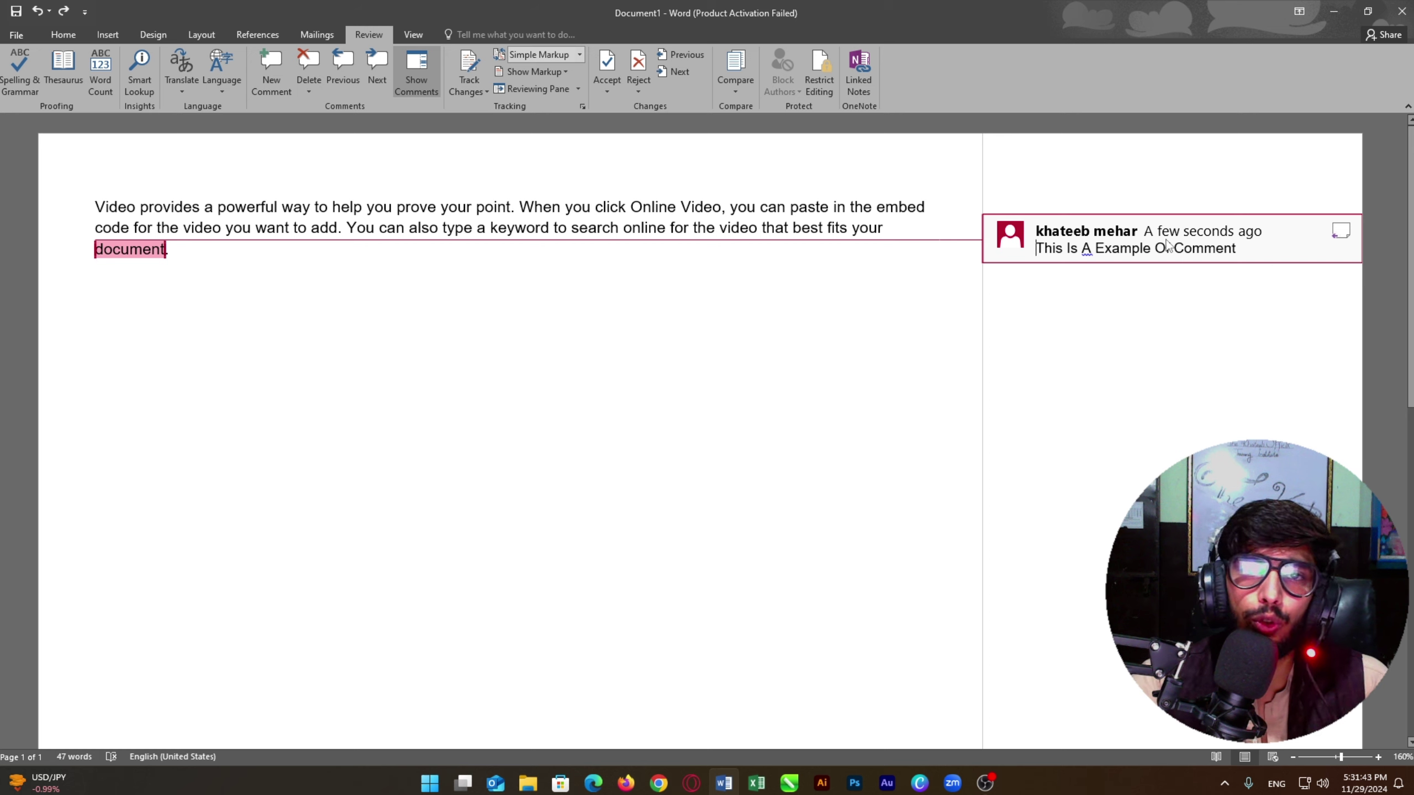
Step: Start a reply to the comment on "document" and undo it
left_click(1343, 236)
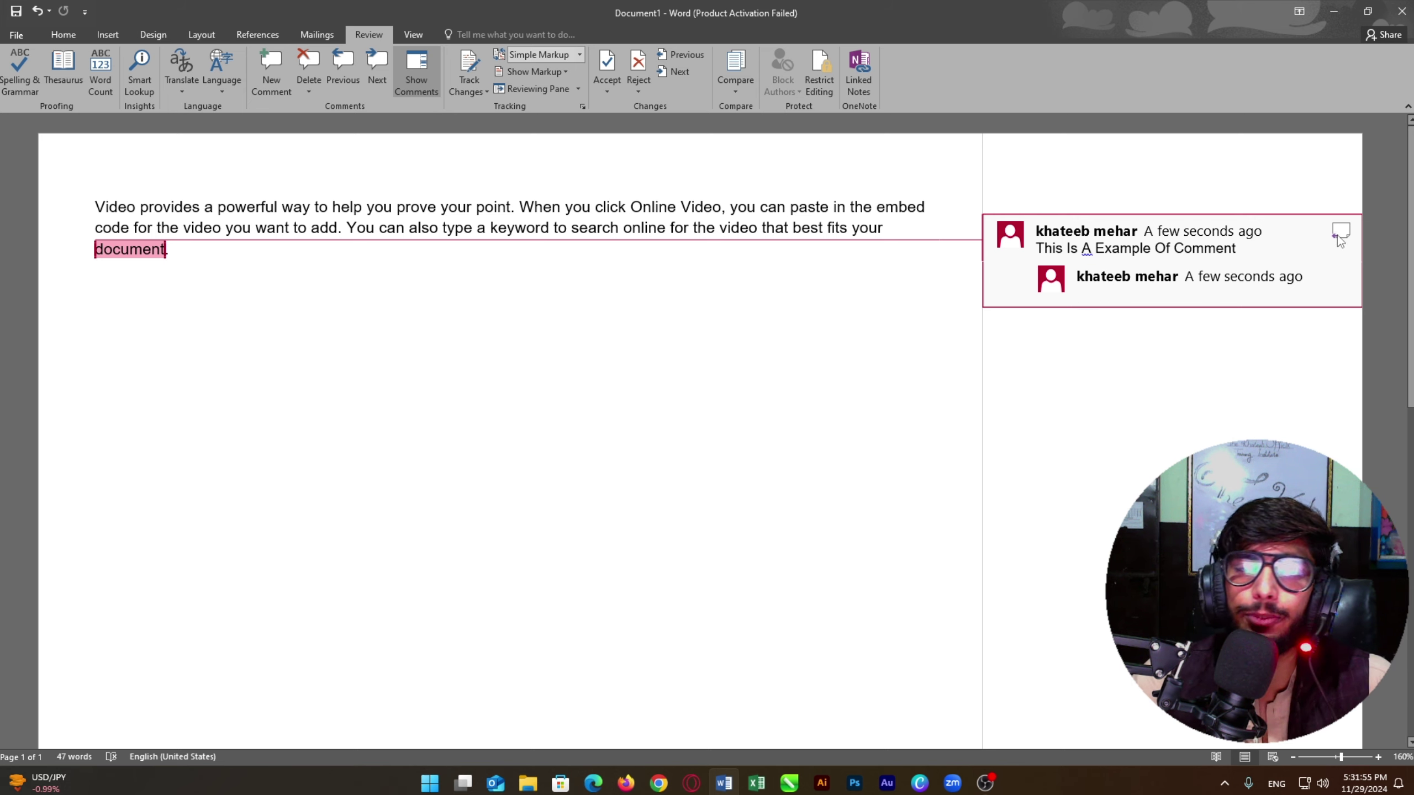
key("ctrl+z")
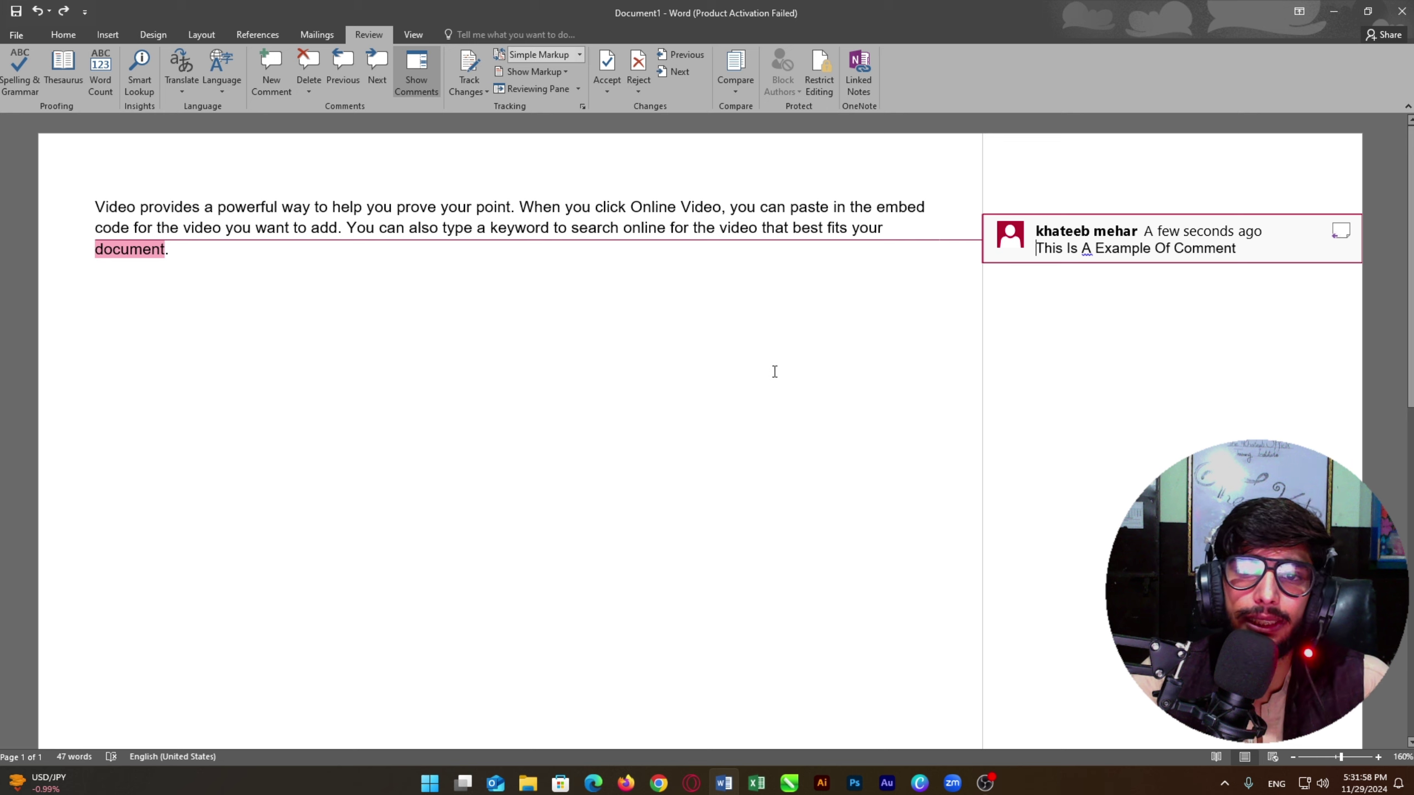
Step: Hide the comments alongside the document and show them again
left_click(778, 371)
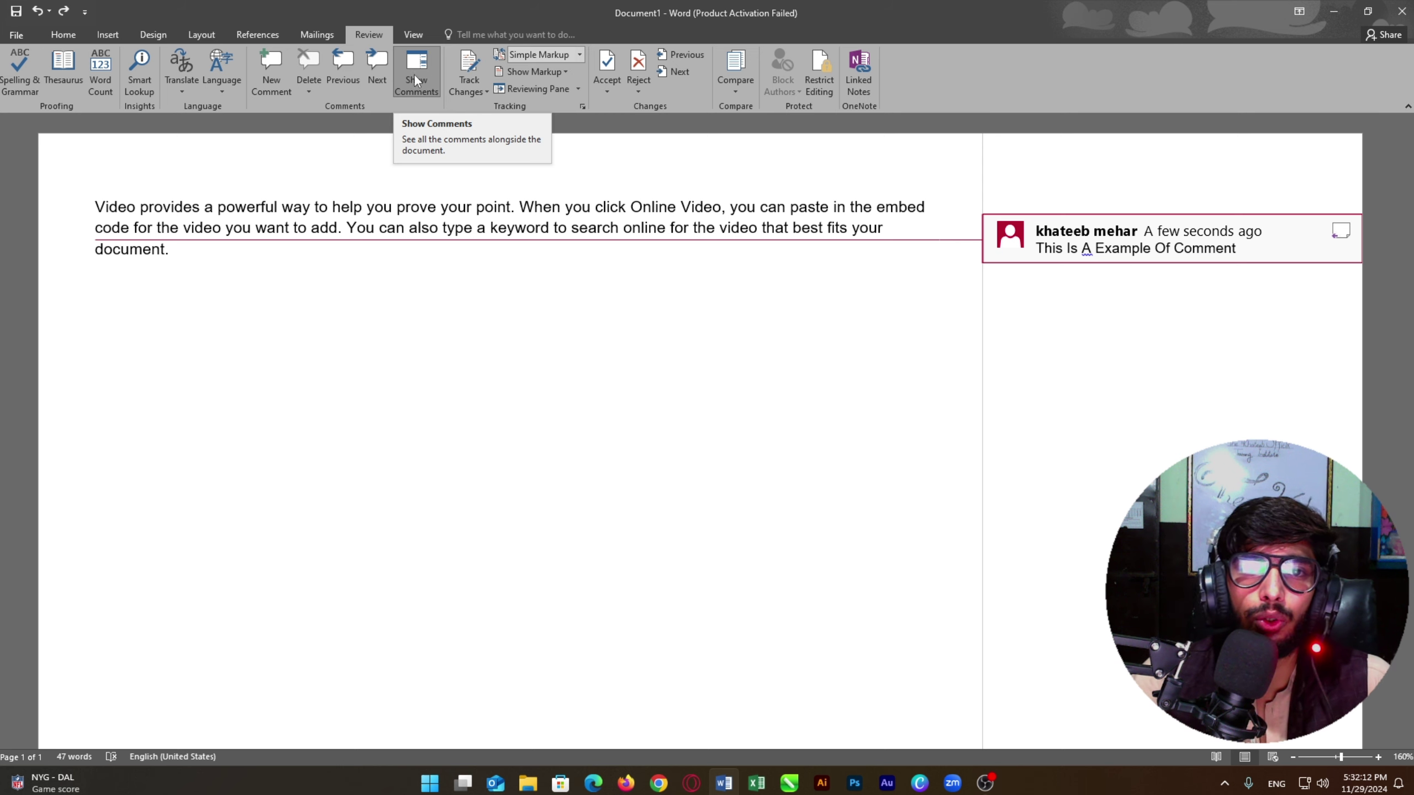
left_click(413, 75)
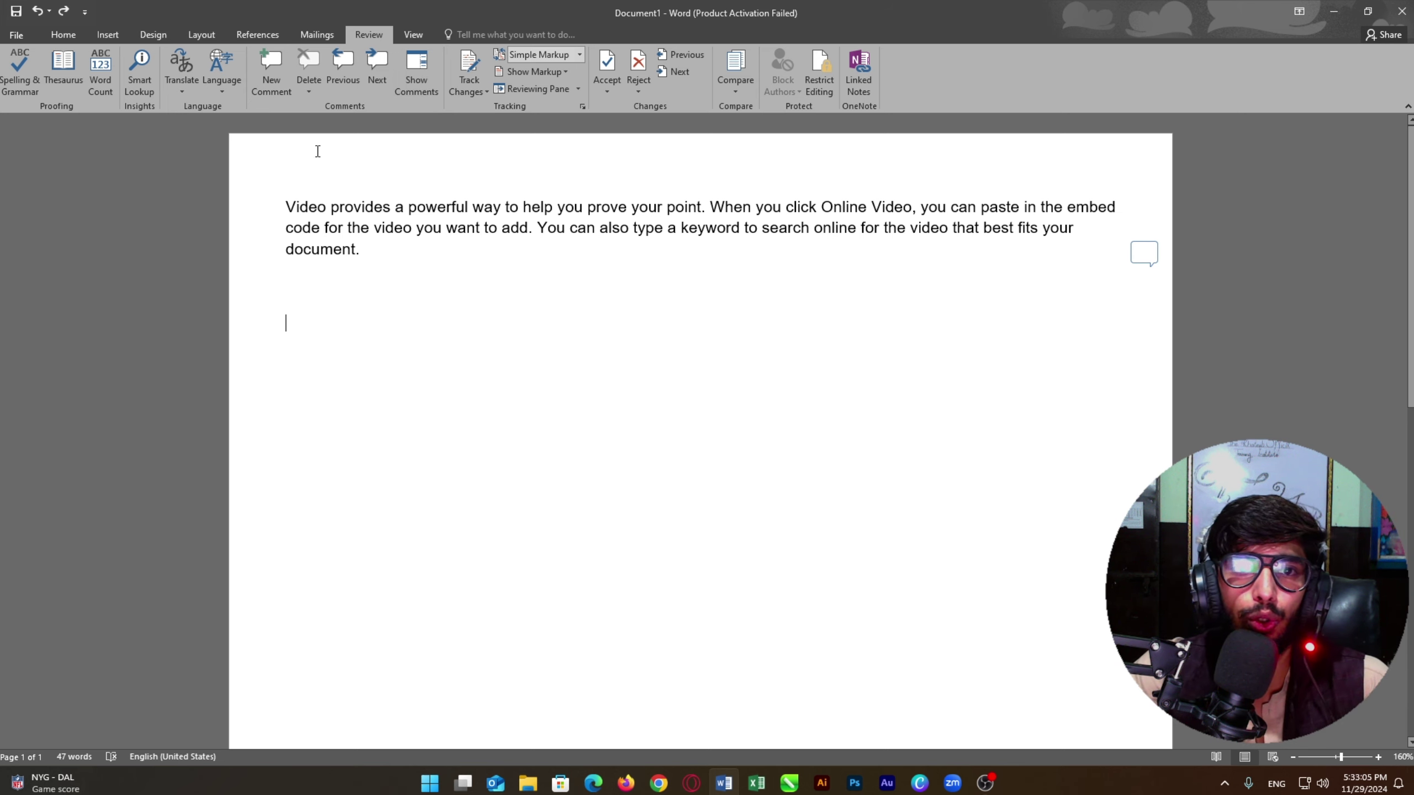
left_click(426, 73)
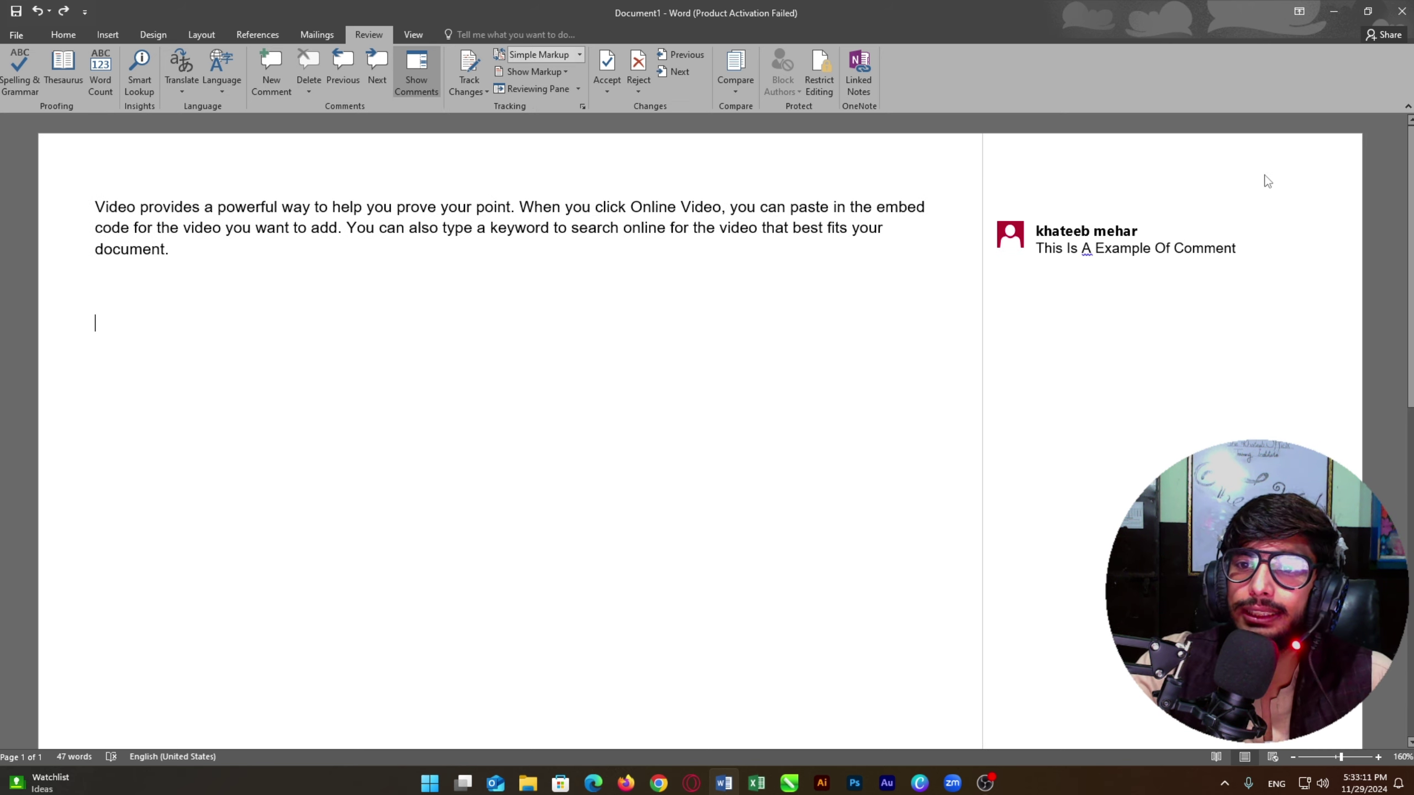
Step: Delete the comment attached to the word "document"
scroll(1261, 291, "down", 3)
scroll(1204, 323, "up", 3)
scroll(1202, 301, "down", 3)
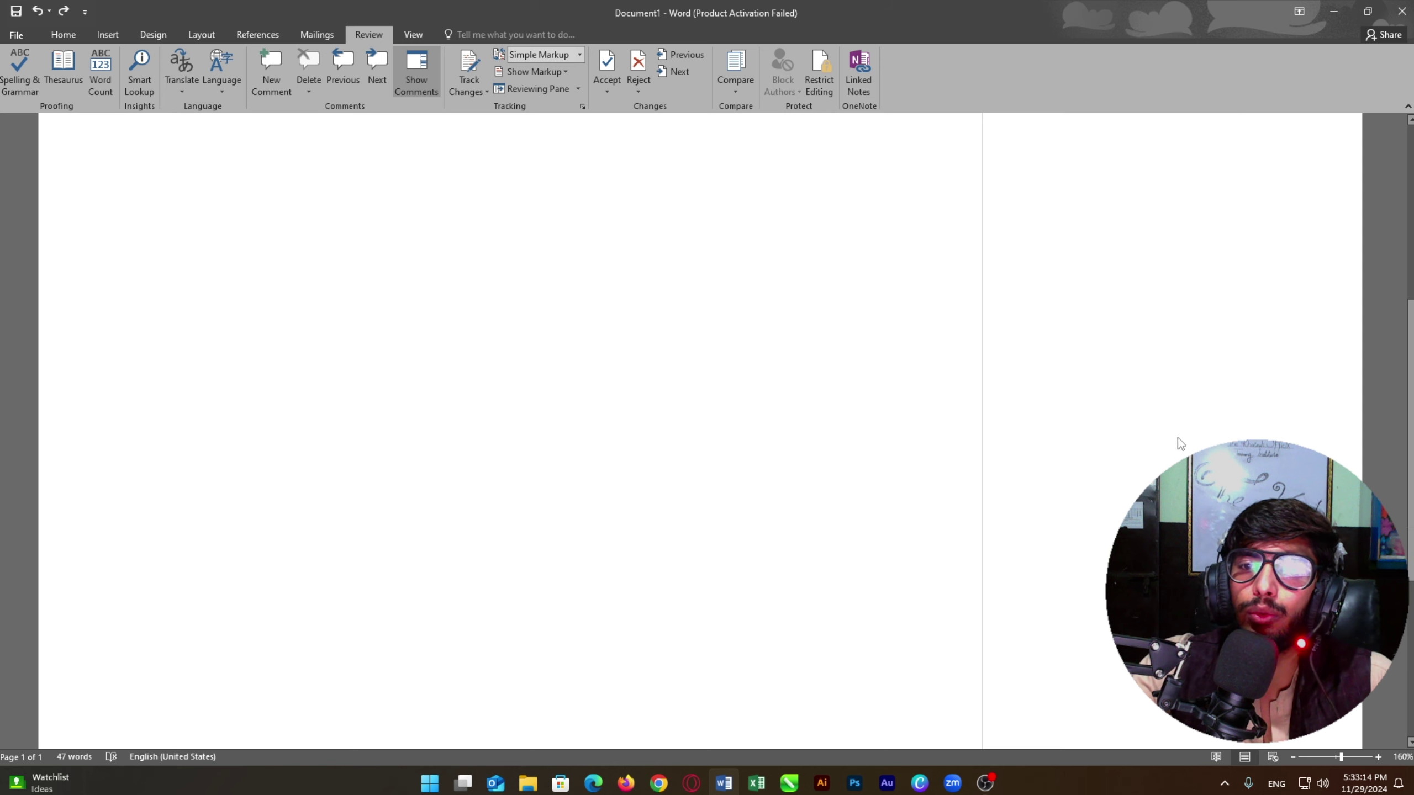
scroll(1178, 423, "up", 3)
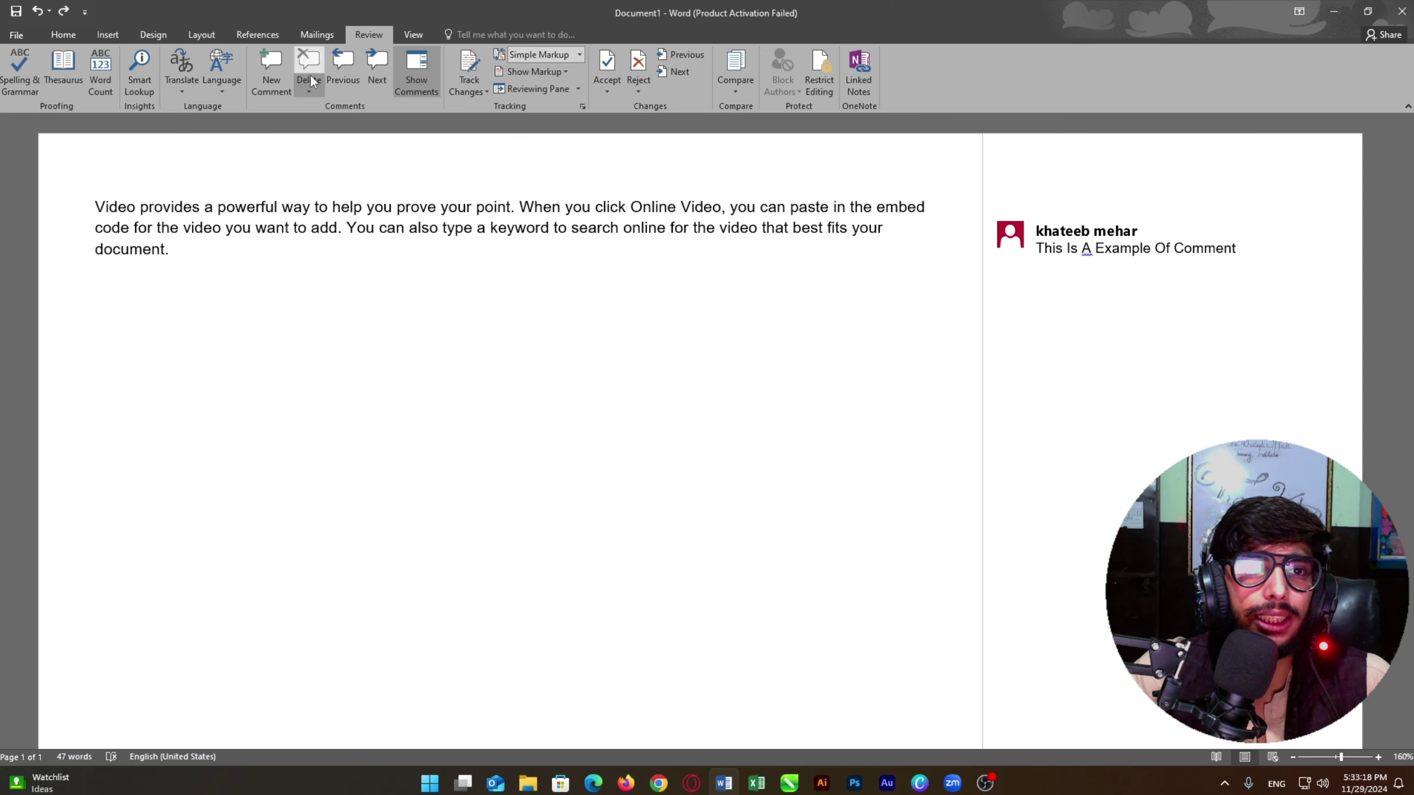
left_click(1194, 246)
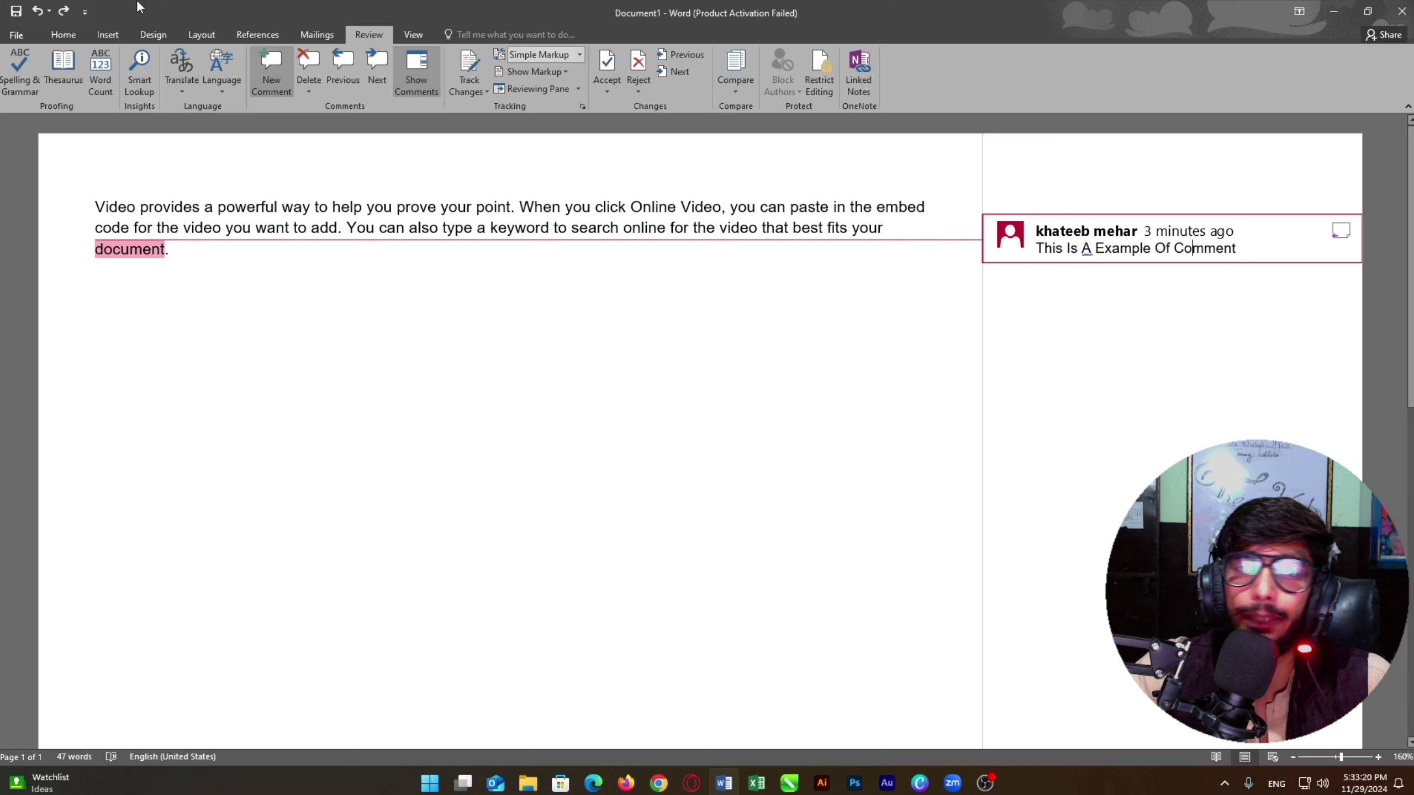
left_click(307, 61)
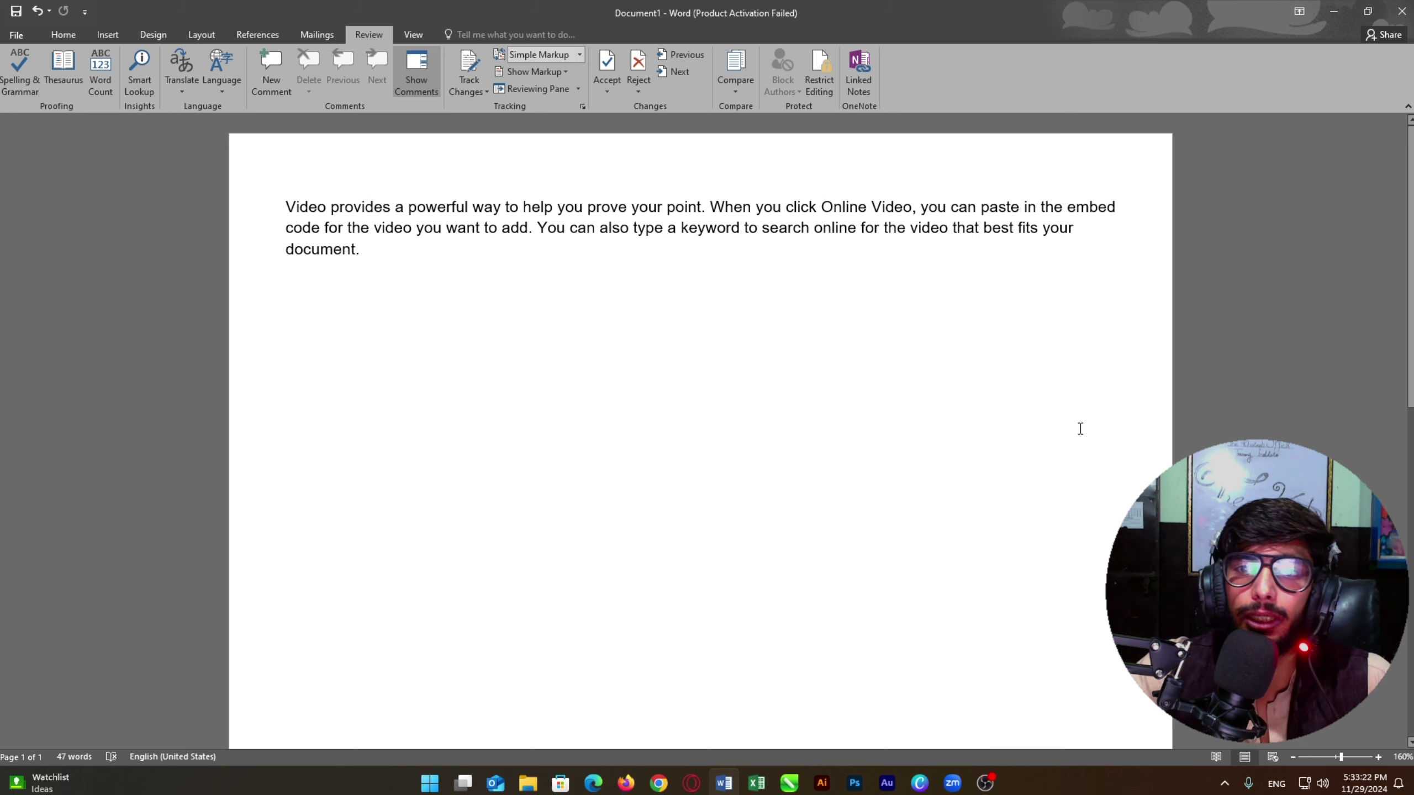